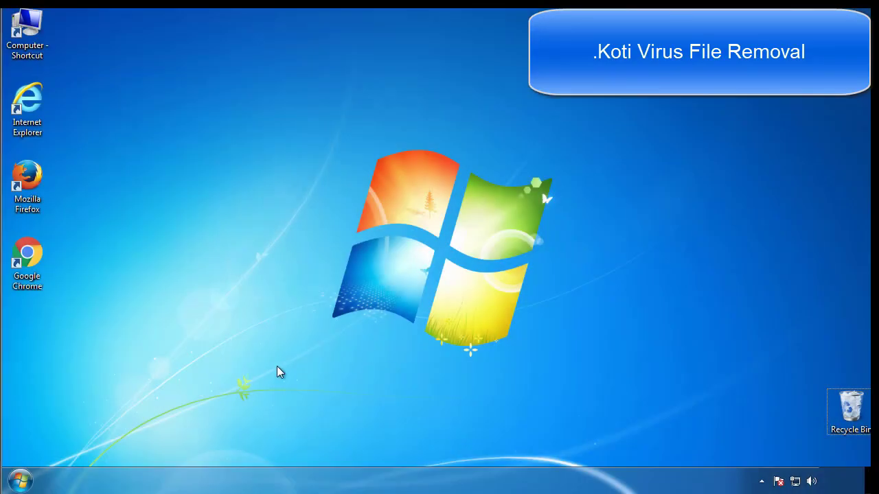
- Launch System Configuration by searching 'msconfig' from the Start menu
{"action": "left_click", "coordinate": [28, 481]}
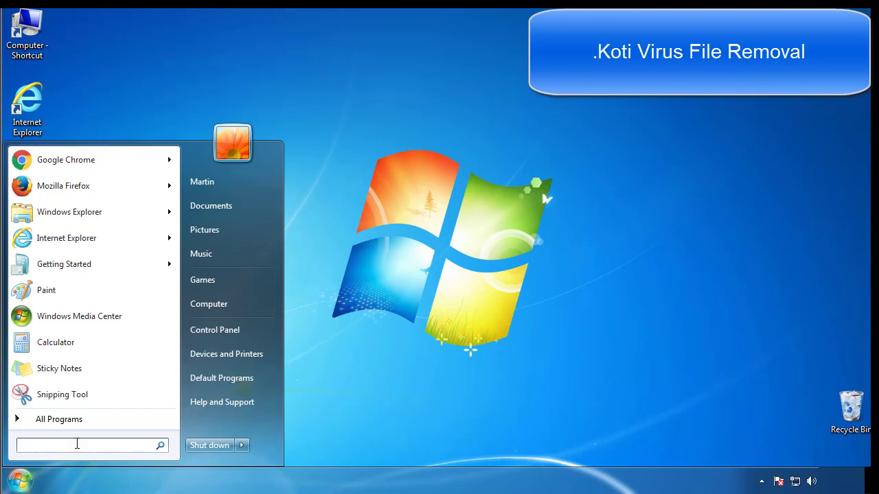
{"action": "type", "text": "msconfig"}
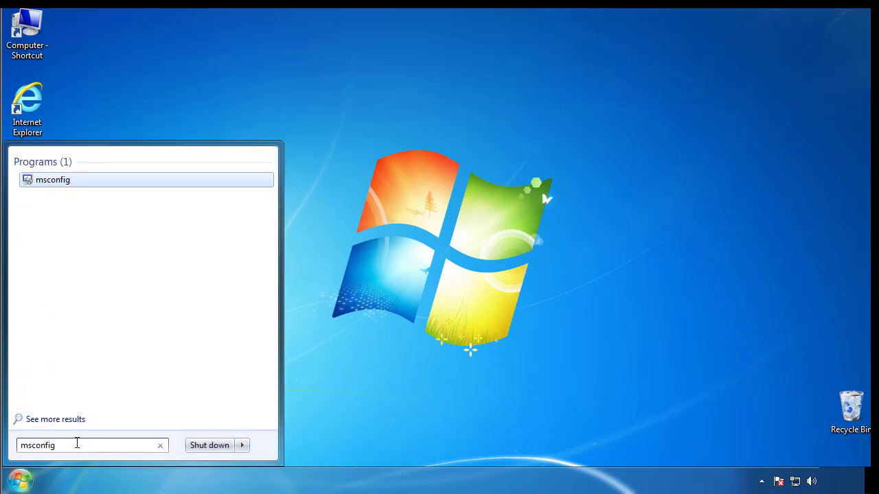
{"action": "key", "text": "Return"}
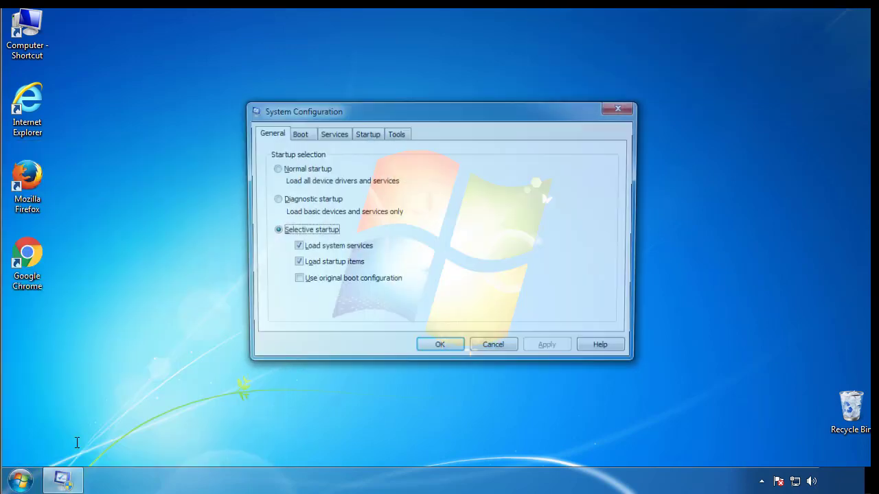
- Enable Minimal Safe boot on the Boot tab, restart into Safe Mode, and dismiss the help window
{"action": "left_click", "coordinate": [296, 135]}
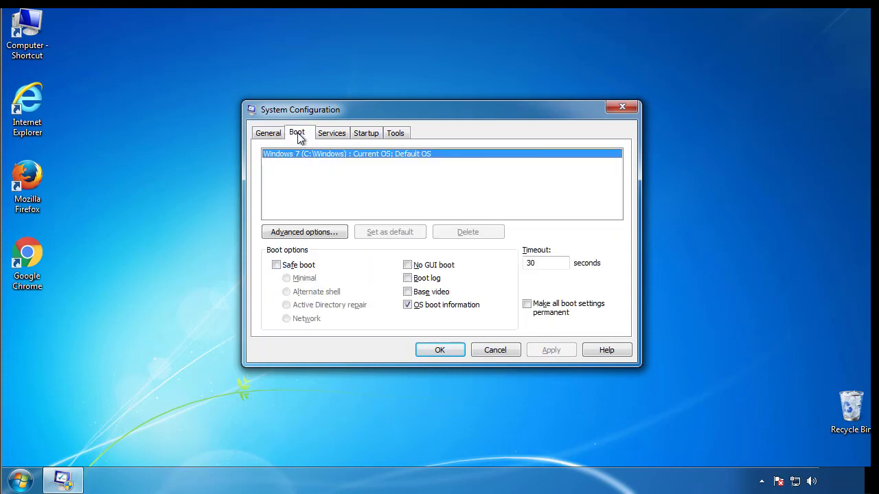
{"action": "left_click", "coordinate": [276, 265]}
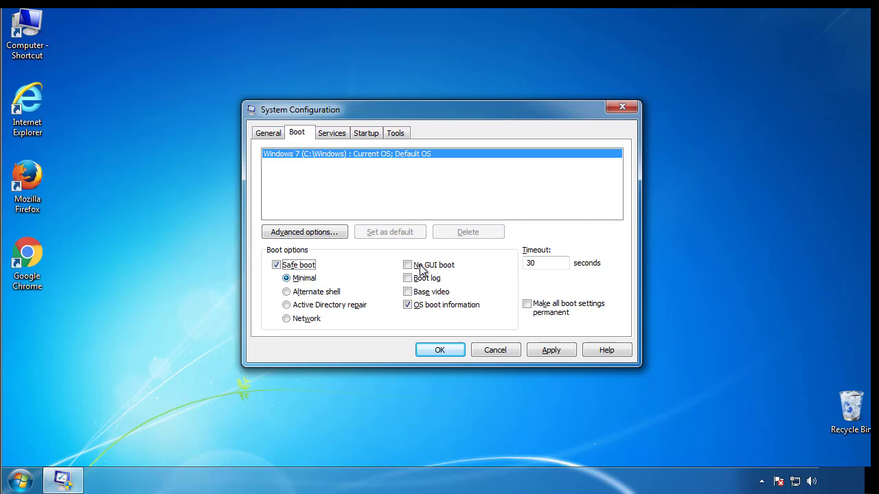
{"action": "left_click", "coordinate": [446, 350]}
{"action": "left_click", "coordinate": [398, 268]}
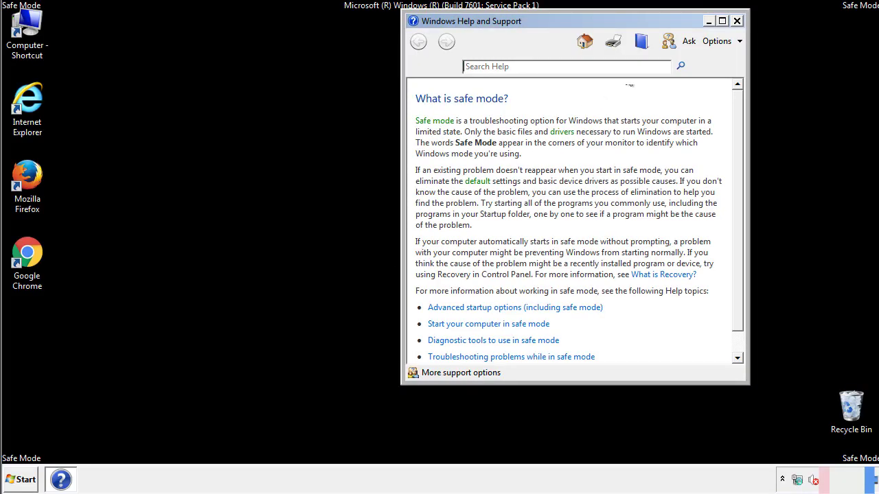
{"action": "left_click", "coordinate": [737, 20]}
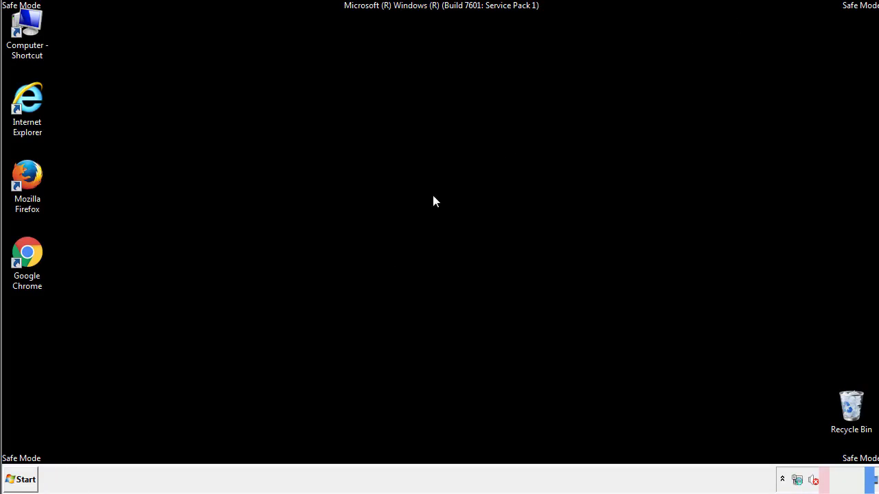
{"action": "left_click", "coordinate": [27, 479]}
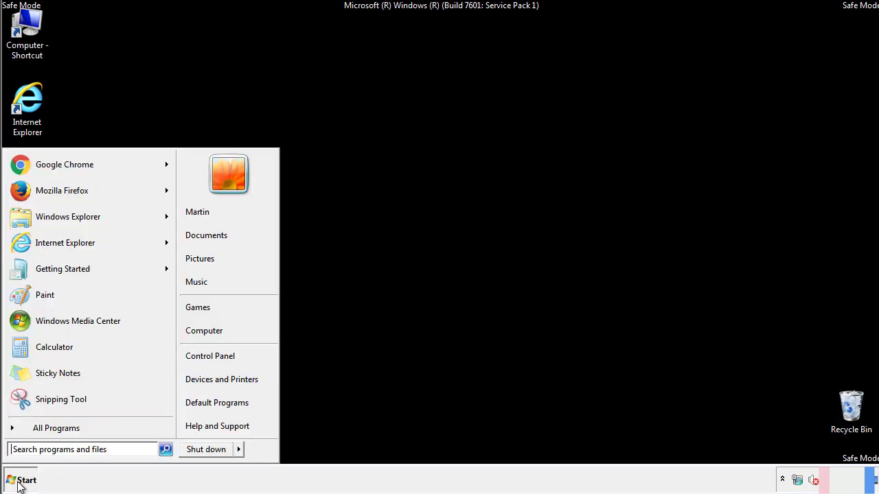
- Turn on 'Show hidden files, folders, and drives' in Folder Options, then close Control Panel
{"action": "left_click", "coordinate": [219, 353]}
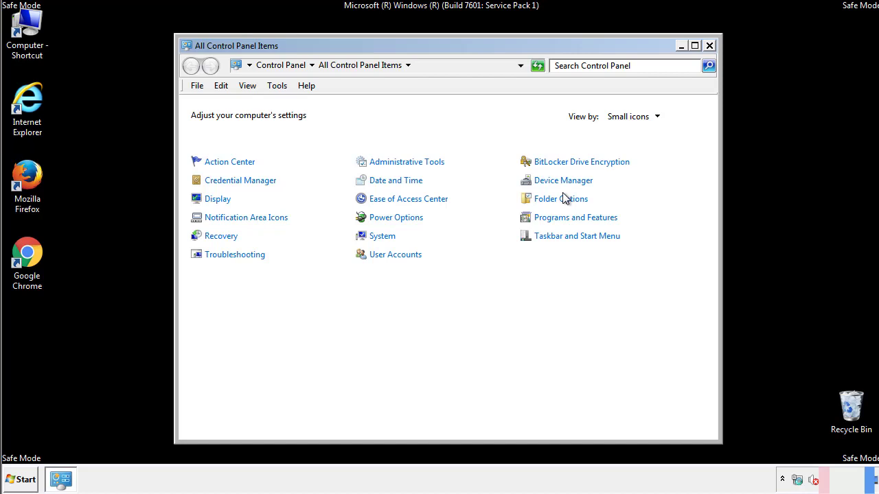
{"action": "left_click", "coordinate": [563, 200]}
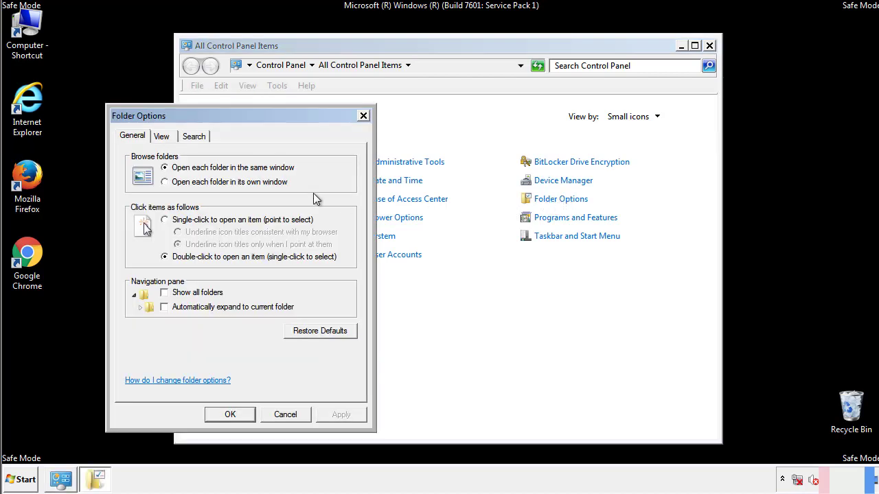
{"action": "left_click", "coordinate": [163, 138]}
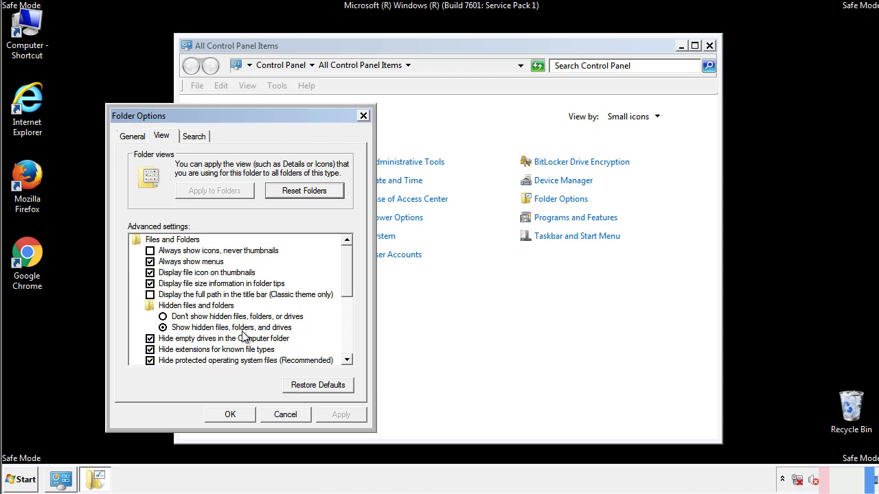
{"action": "left_click", "coordinate": [230, 414]}
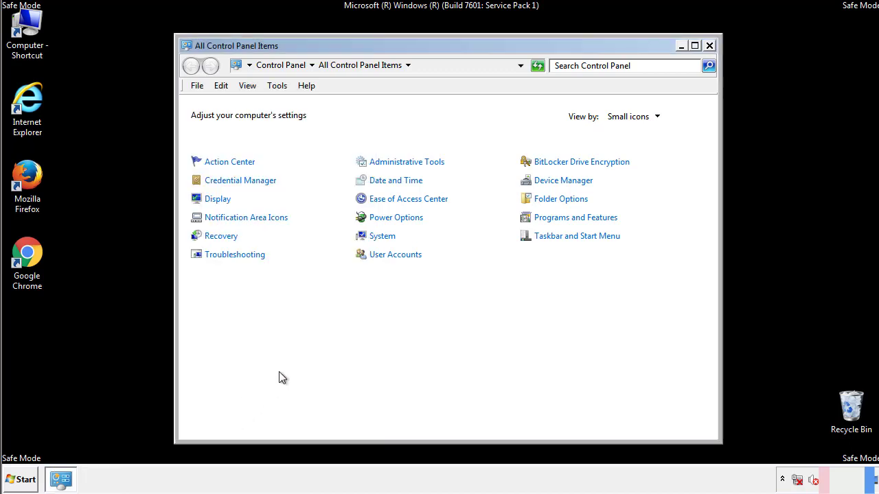
{"action": "left_click", "coordinate": [710, 45]}
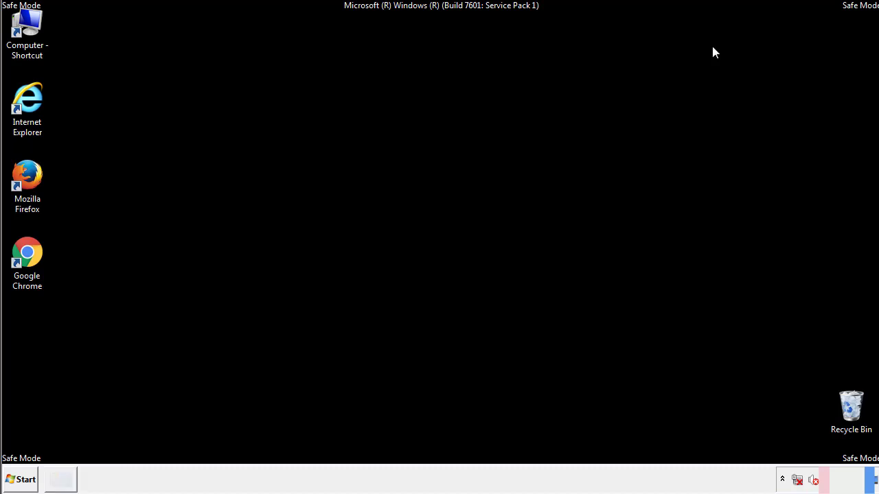
- Browse Computer to C:\Windows\System32\drivers\etc and open the hosts file
{"action": "double_click", "coordinate": [27, 26]}
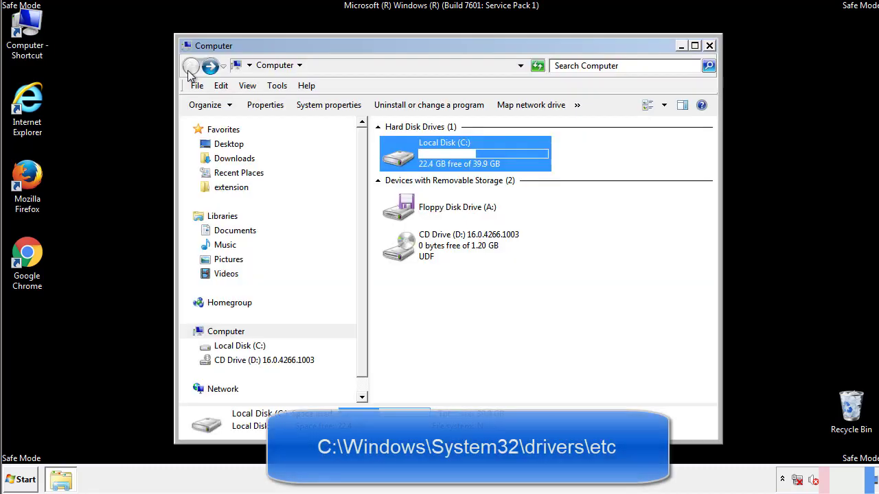
{"action": "double_click", "coordinate": [403, 156]}
{"action": "left_click", "coordinate": [400, 252]}
{"action": "double_click", "coordinate": [402, 253]}
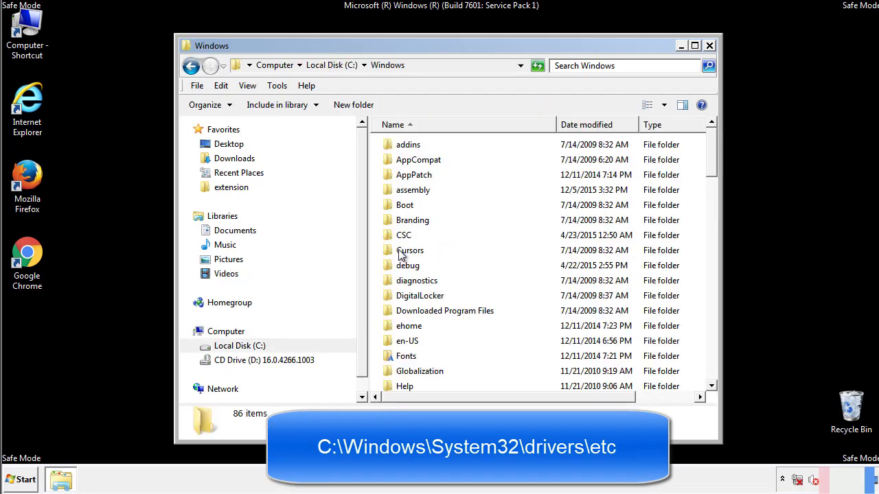
{"action": "scroll", "coordinate": [404, 310], "scroll_direction": "down", "scroll_amount": 2}
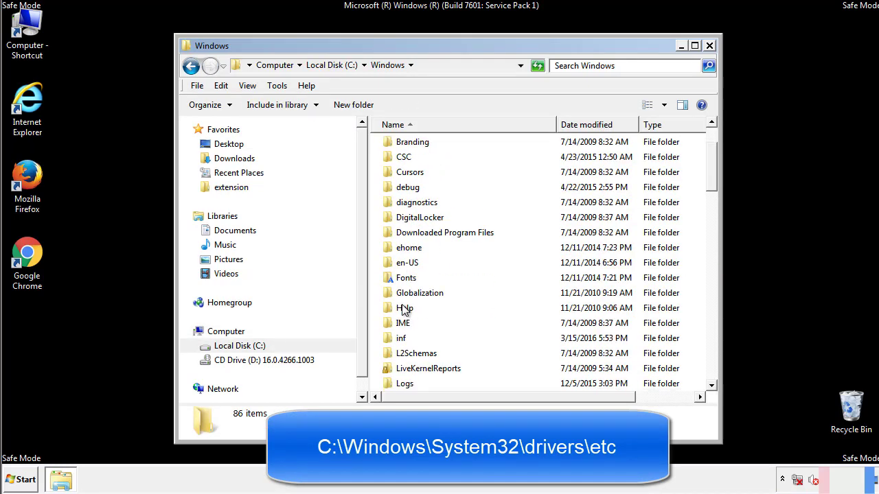
{"action": "scroll", "coordinate": [405, 310], "scroll_direction": "down", "scroll_amount": 7}
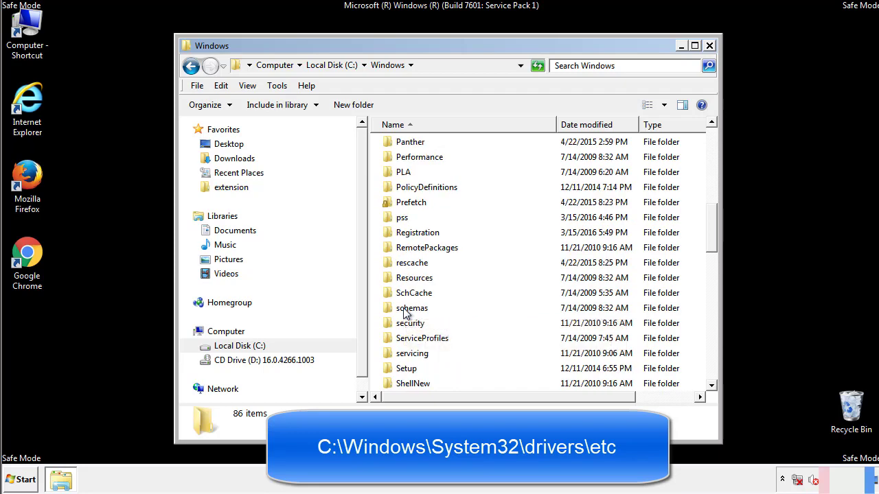
{"action": "scroll", "coordinate": [405, 312], "scroll_direction": "down", "scroll_amount": 1}
{"action": "double_click", "coordinate": [415, 354]}
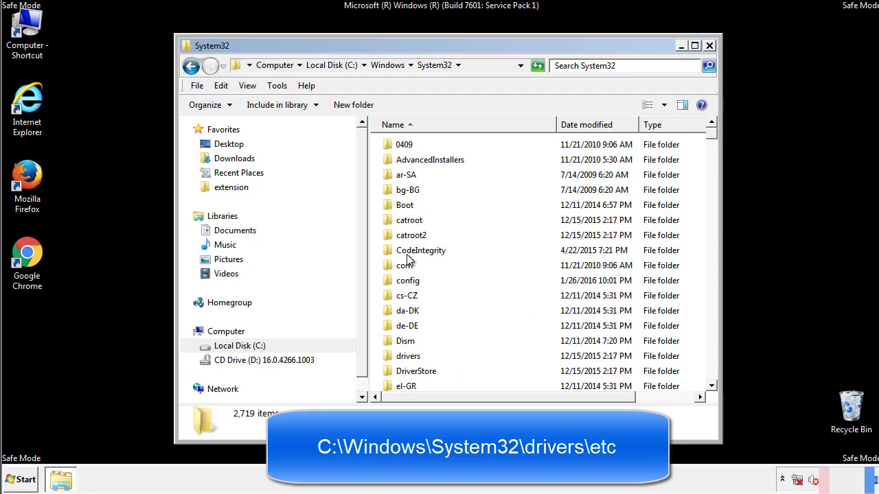
{"action": "double_click", "coordinate": [410, 359]}
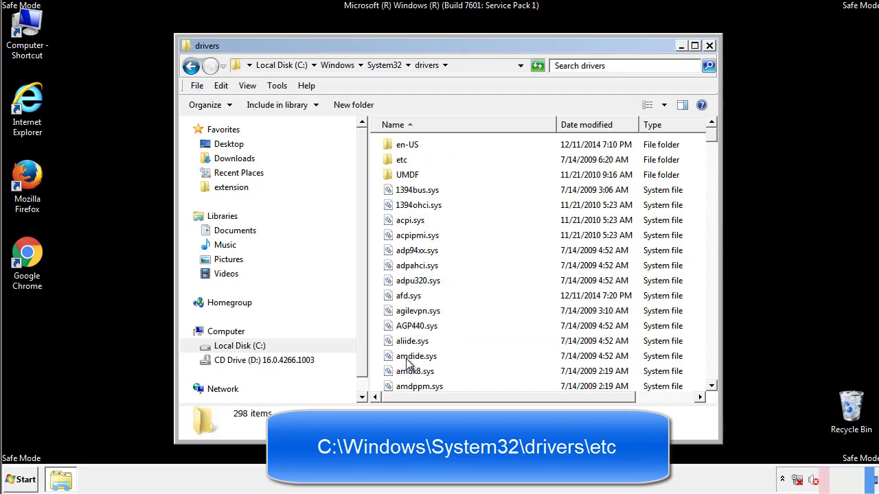
{"action": "double_click", "coordinate": [394, 162]}
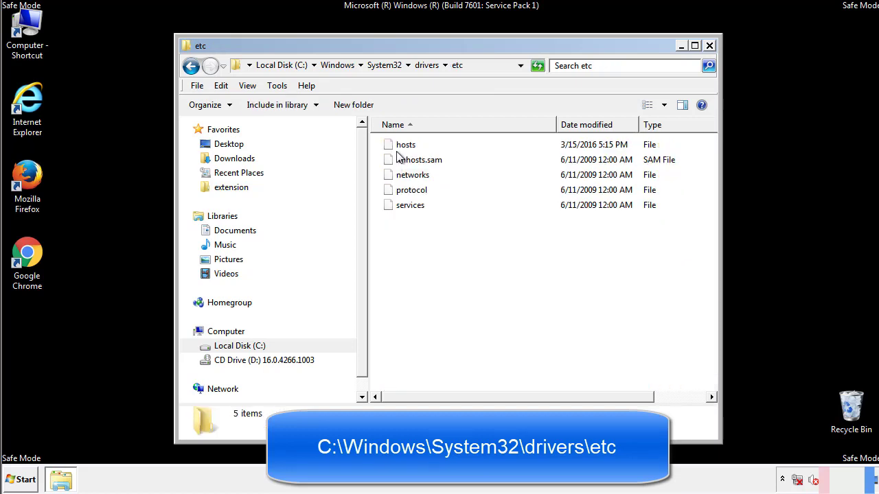
{"action": "double_click", "coordinate": [397, 146]}
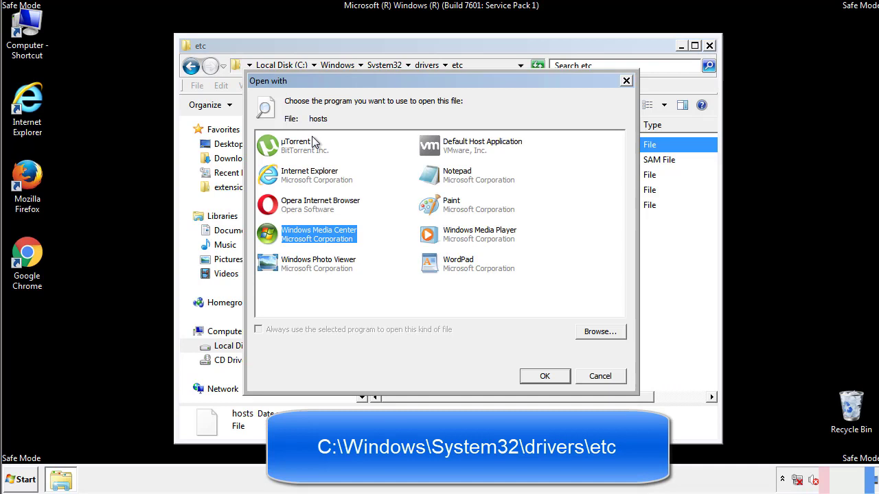
- Open the hosts file in Notepad and move its window fully onto the screen
{"action": "left_click", "coordinate": [445, 180]}
{"action": "left_click", "coordinate": [544, 377]}
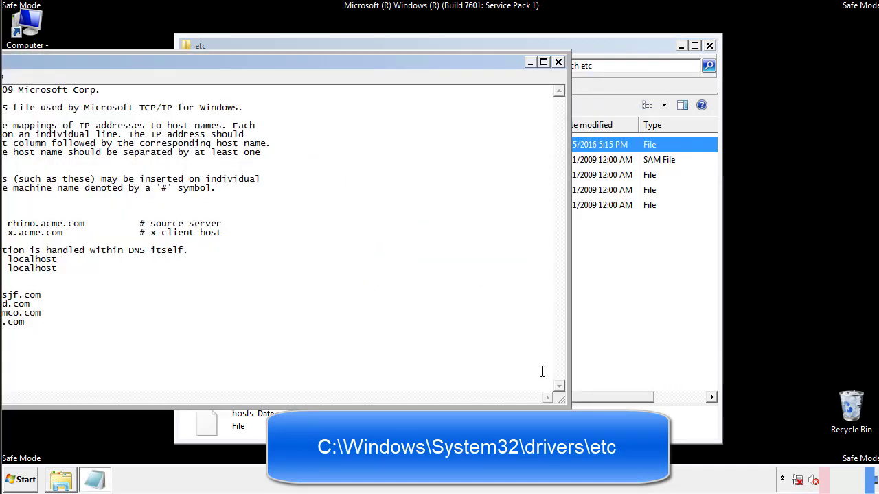
{"action": "left_click_drag", "start_coordinate": [359, 62], "coordinate": [559, 75]}
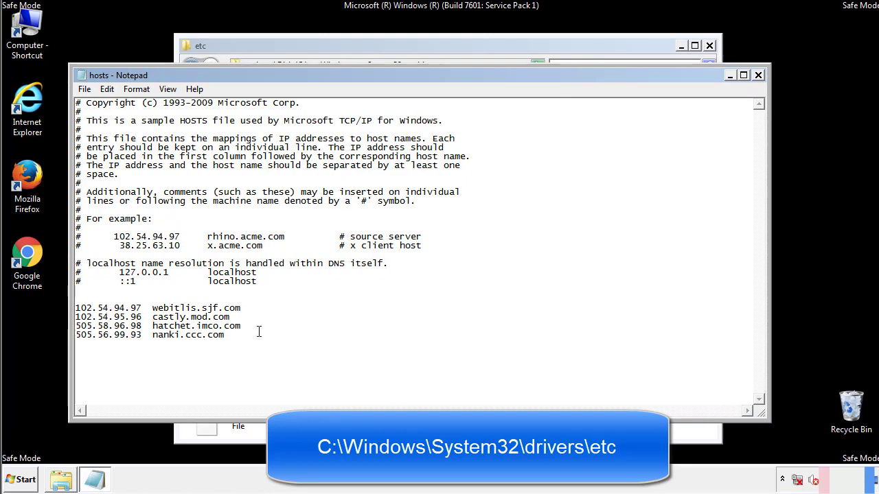
- Delete the four added host entry lines and save hosts on closing Notepad
{"action": "key", "text": "shift+Up"}
{"action": "key", "text": "shift+Up"}
{"action": "key", "text": "shift+Up"}
{"action": "key", "text": "shift+Home"}
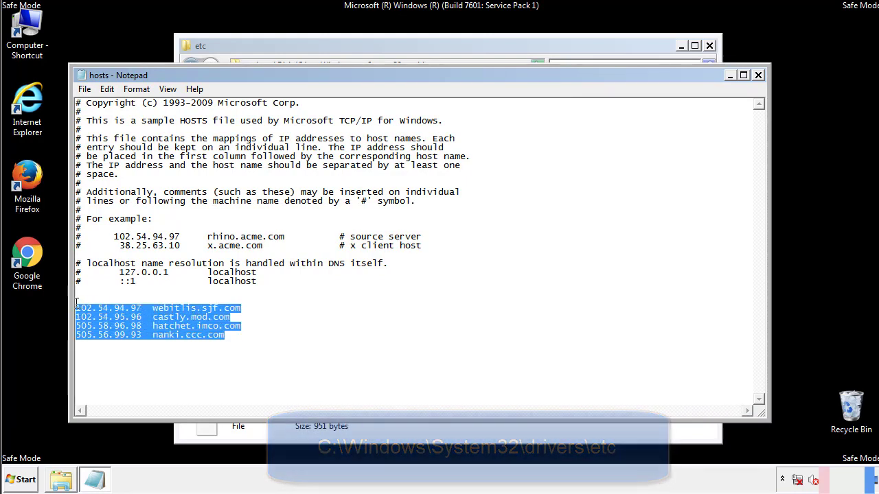
{"action": "key", "text": "Delete"}
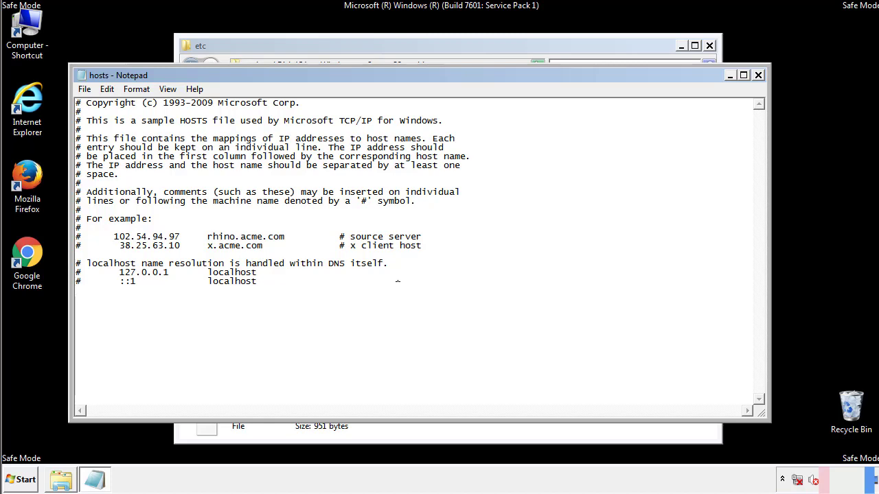
{"action": "left_click", "coordinate": [758, 77]}
{"action": "left_click", "coordinate": [385, 252]}
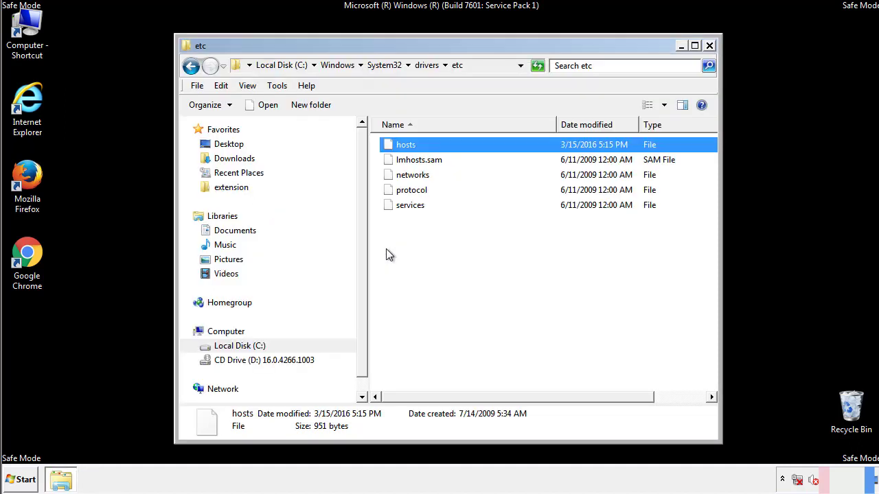
{"action": "left_click", "coordinate": [386, 249]}
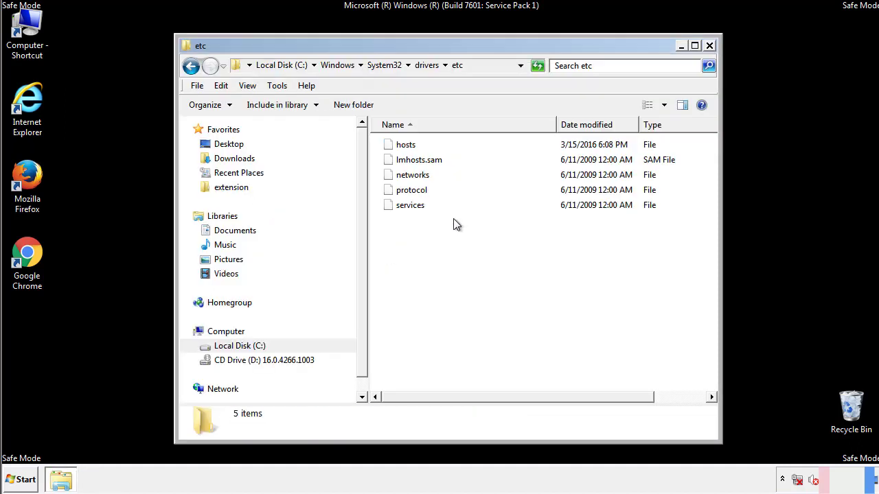
- Close the etc window and bring up the Startup folder's context menu under All Programs
{"action": "left_click", "coordinate": [709, 46]}
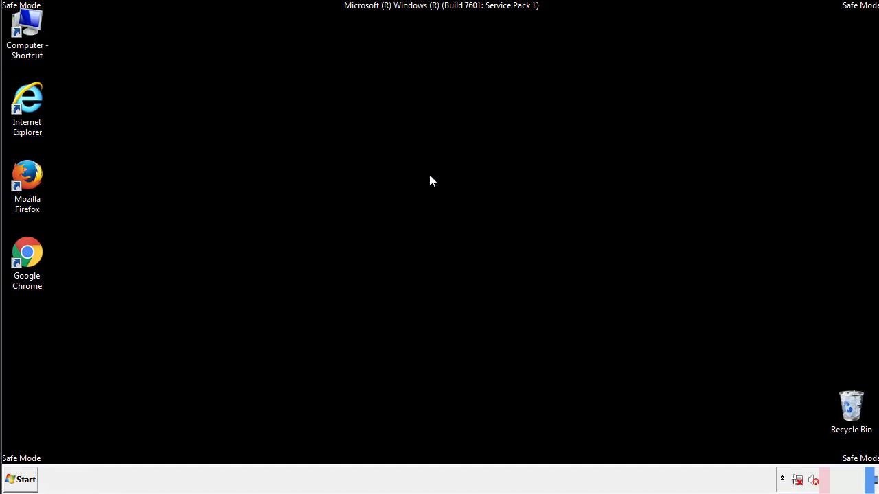
{"action": "left_click", "coordinate": [22, 480]}
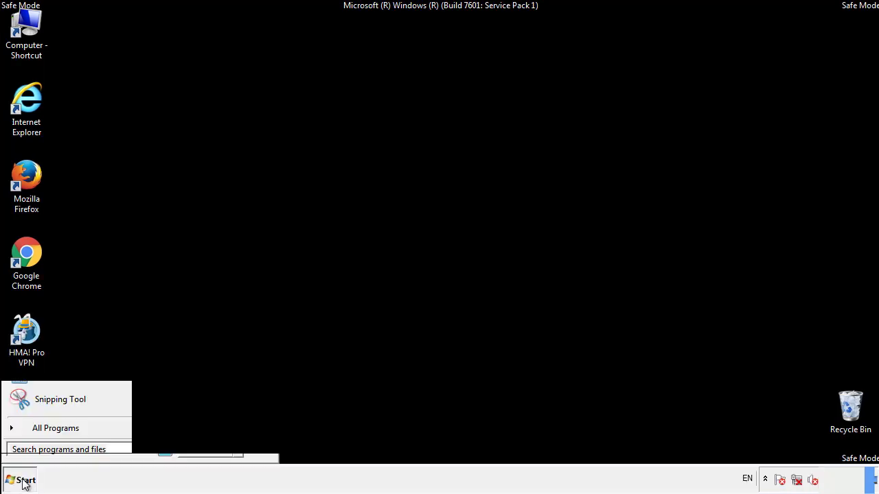
{"action": "left_click", "coordinate": [39, 433]}
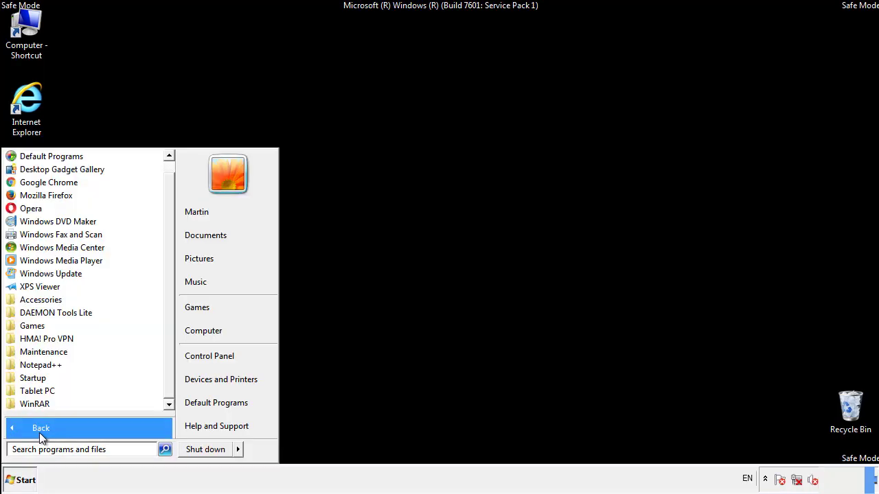
{"action": "right_click", "coordinate": [38, 378]}
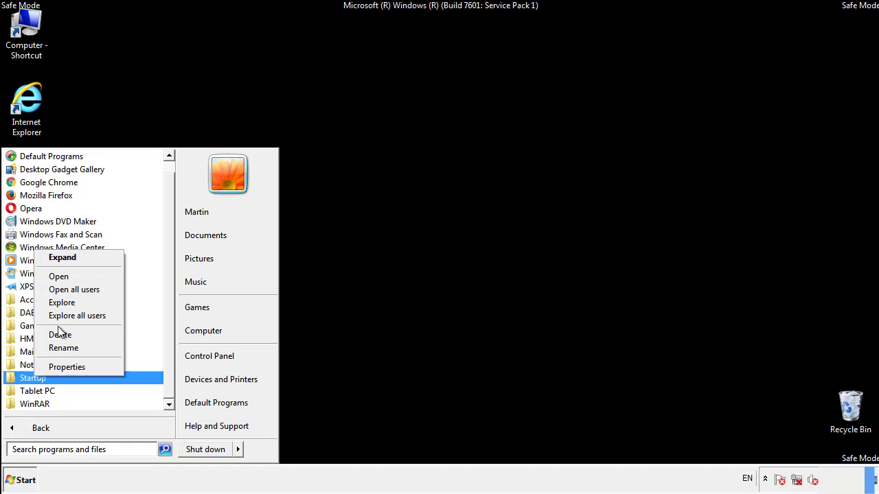
- Delete AdsInOne, recover.aesir, systemreg.aesir and tavanero from the Startup folder to the Recycle Bin
{"action": "left_click", "coordinate": [66, 276]}
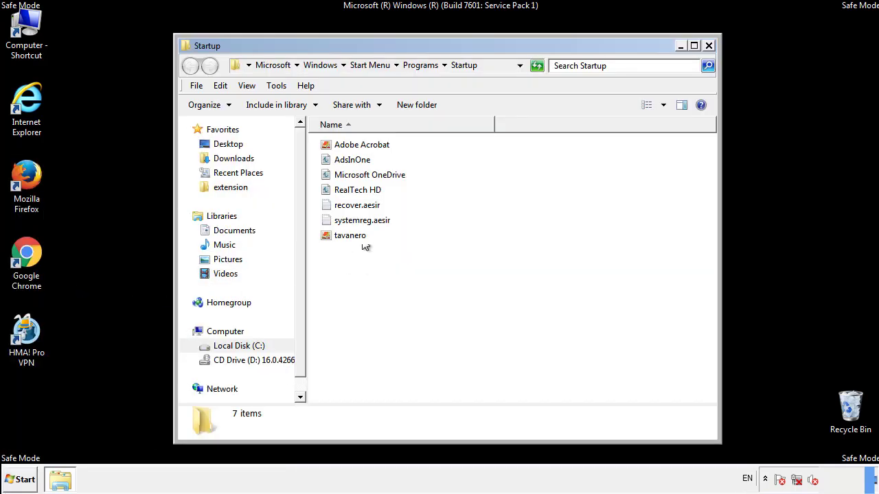
{"action": "left_click", "coordinate": [358, 162]}
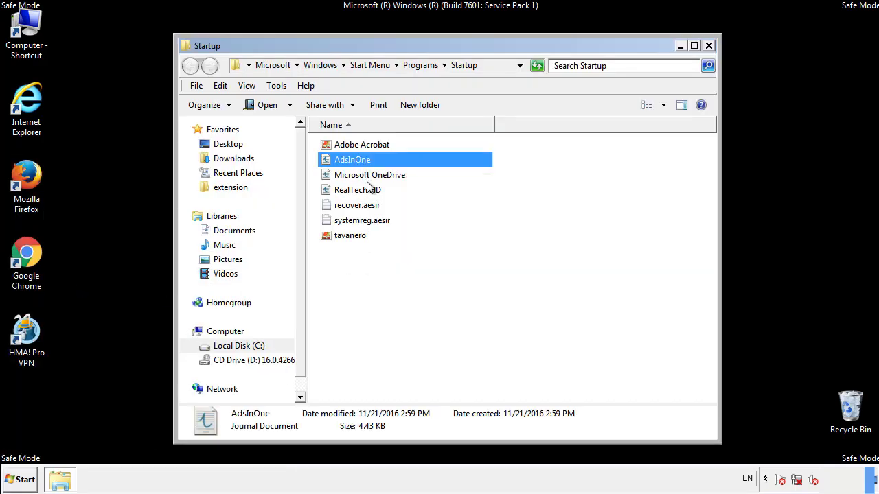
{"action": "left_click", "coordinate": [363, 205], "text": "ctrl"}
{"action": "left_click", "coordinate": [364, 220], "text": "ctrl"}
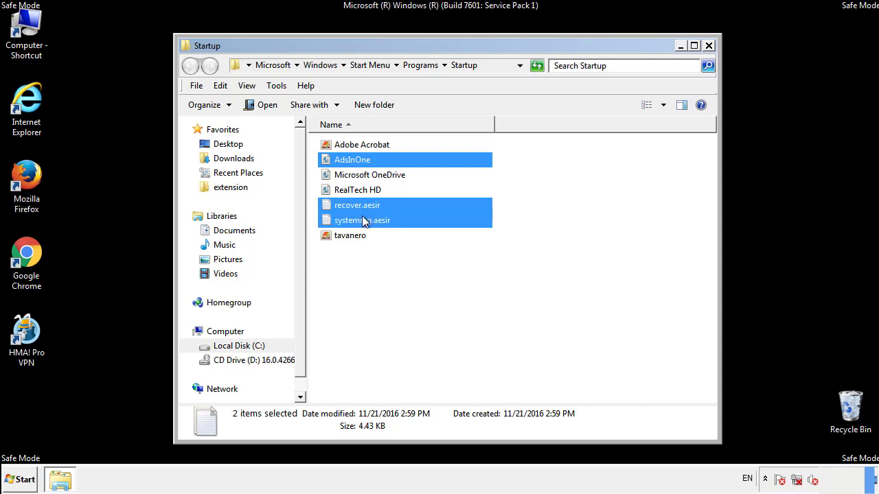
{"action": "left_click", "coordinate": [351, 234], "text": "ctrl"}
{"action": "right_click", "coordinate": [348, 237]}
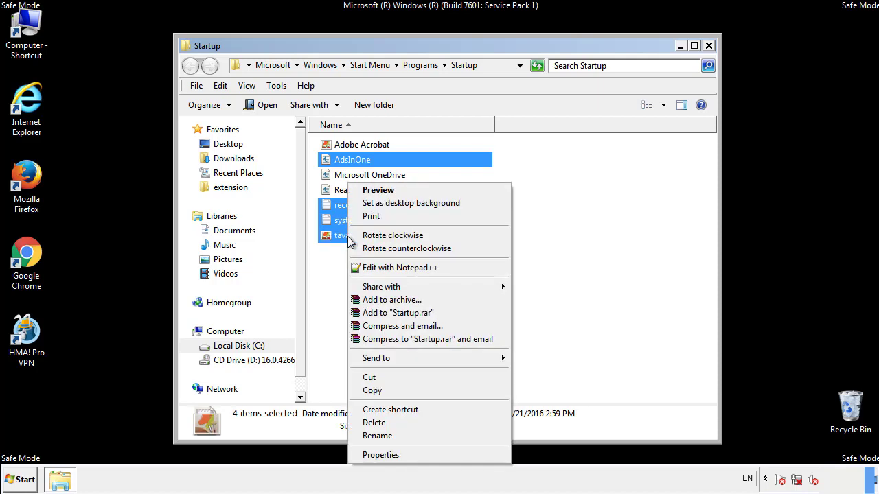
{"action": "left_click", "coordinate": [370, 423]}
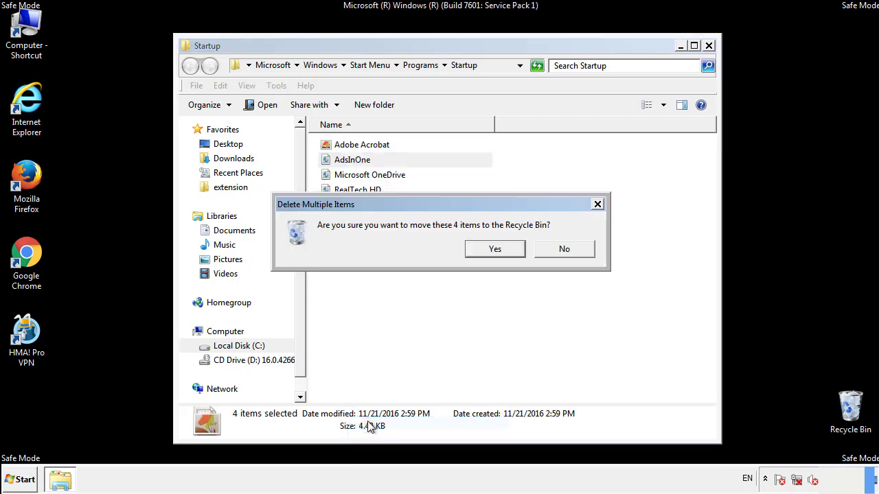
{"action": "left_click", "coordinate": [485, 250]}
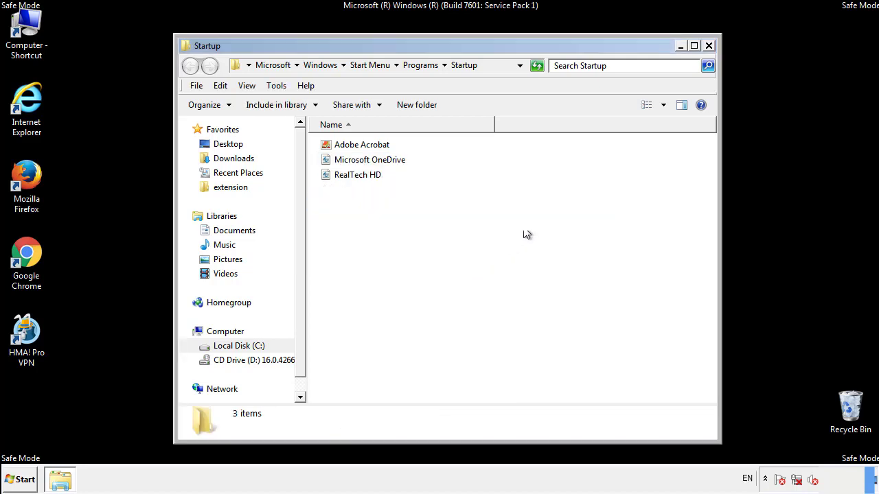
- Close the Startup folder and search the Start menu for 'regedit'
{"action": "left_click", "coordinate": [709, 46]}
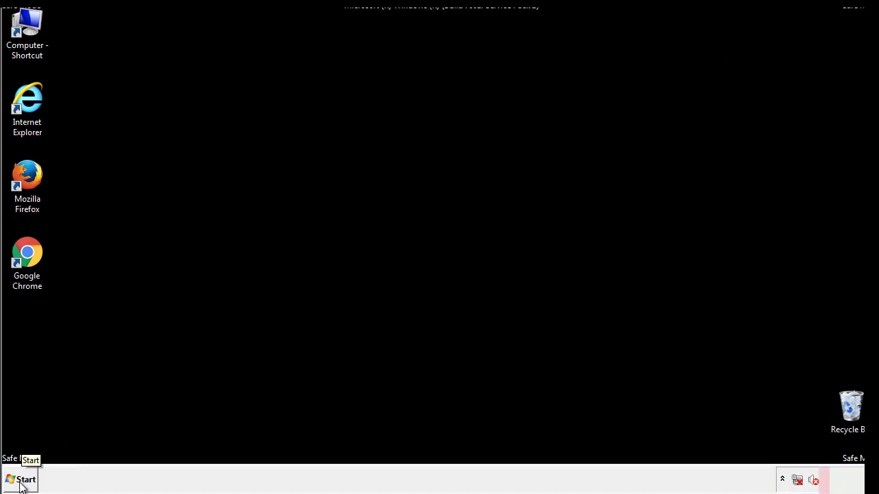
{"action": "left_click", "coordinate": [20, 485]}
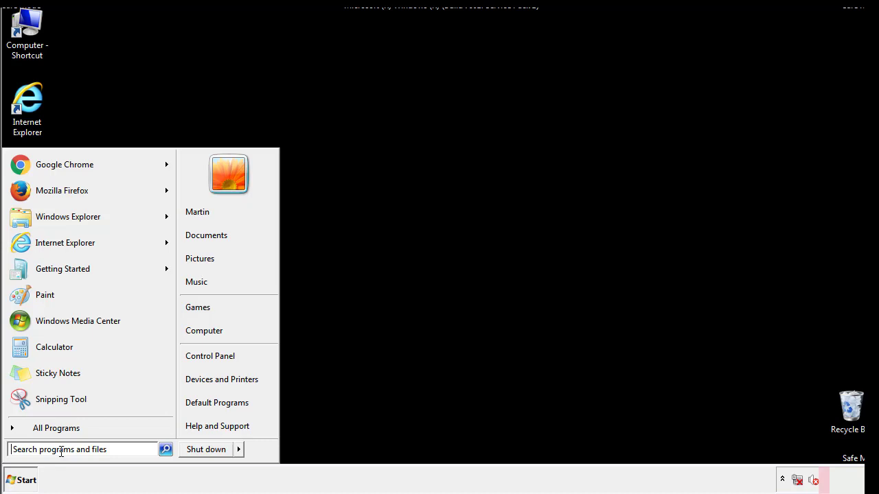
{"action": "type", "text": "reged"}
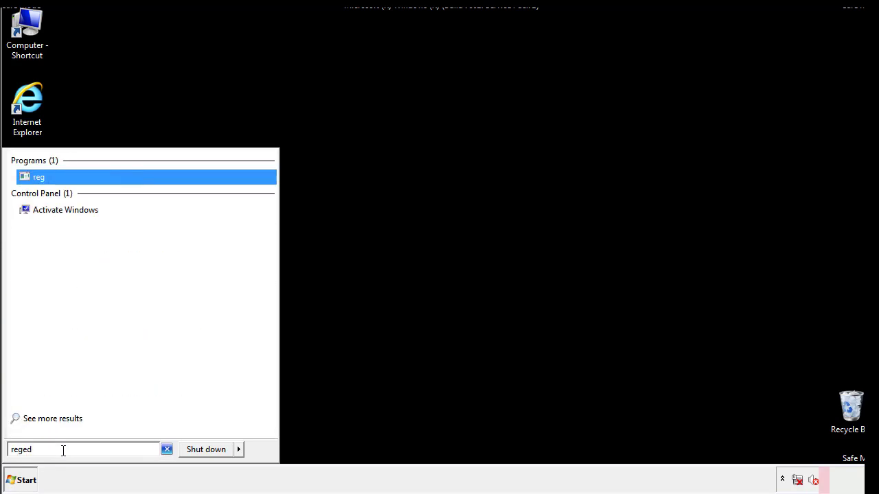
{"action": "type", "text": "it"}
- Launch Registry Editor and expand HKEY_LOCAL_MACHINE\SOFTWARE\Microsoft\Windows\CurrentVersion to reveal the Run key
{"action": "key", "text": "Return"}
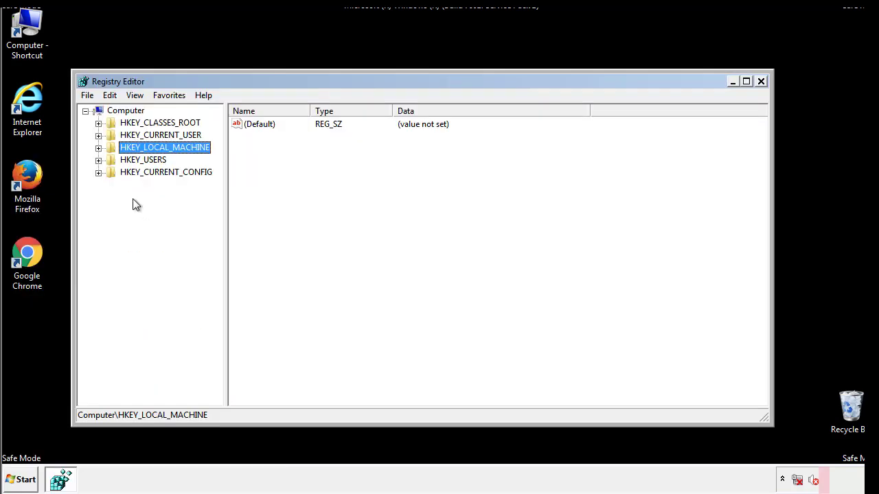
{"action": "left_click", "coordinate": [98, 148]}
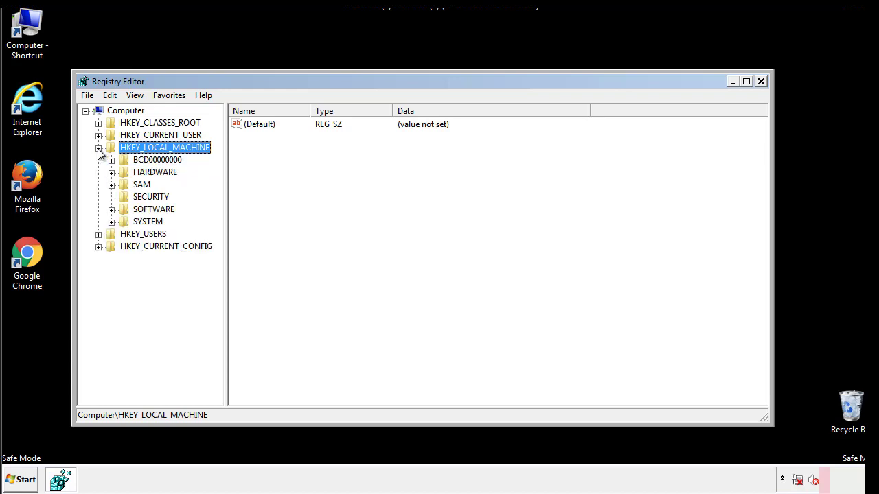
{"action": "left_click", "coordinate": [111, 209]}
{"action": "left_click_drag", "start_coordinate": [216, 203], "coordinate": [217, 228]}
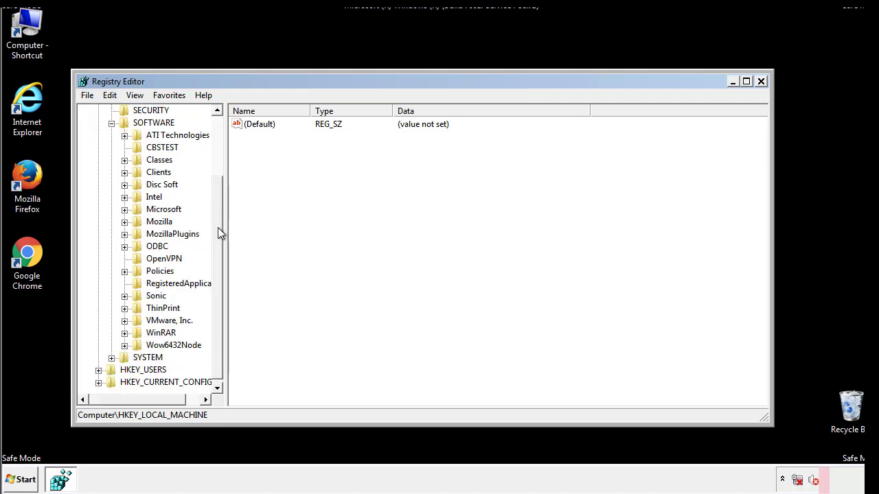
{"action": "left_click", "coordinate": [125, 209]}
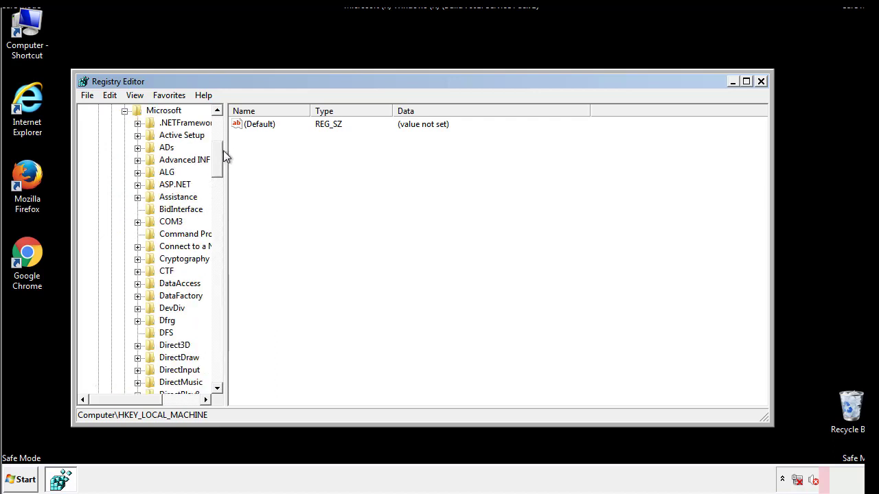
{"action": "left_click_drag", "start_coordinate": [217, 168], "coordinate": [217, 355]}
{"action": "left_click", "coordinate": [138, 210]}
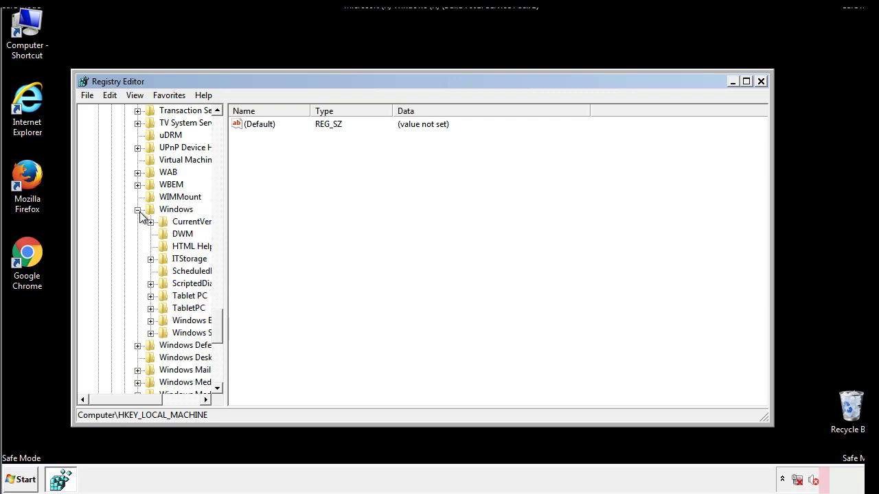
{"action": "left_click_drag", "start_coordinate": [121, 400], "coordinate": [140, 403]}
{"action": "left_click", "coordinate": [116, 223]}
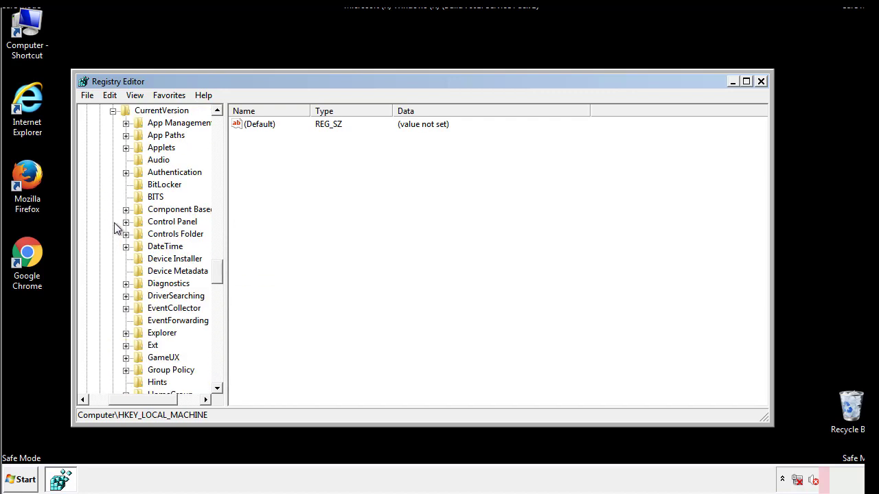
{"action": "left_click_drag", "start_coordinate": [223, 272], "coordinate": [217, 318]}
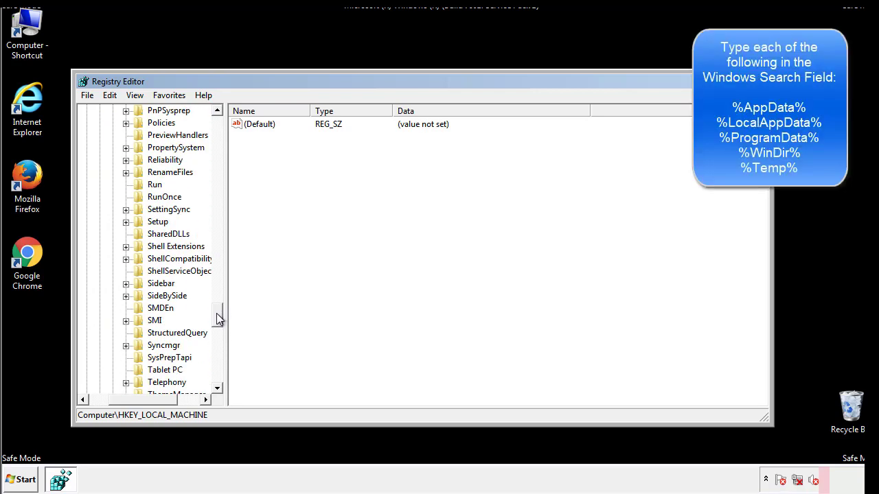
- Delete the tappi.loc value from HKEY_LOCAL_MACHINE's Run key, confirming the deletion
{"action": "left_click", "coordinate": [146, 186]}
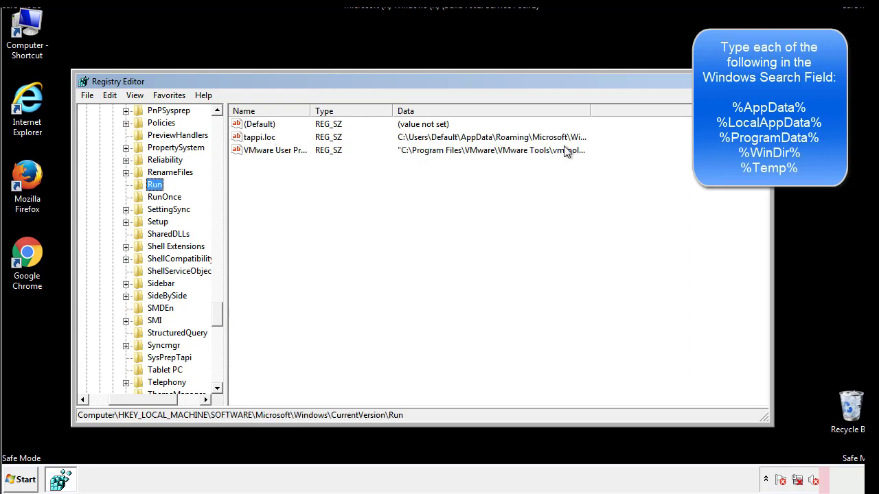
{"action": "left_click", "coordinate": [260, 142]}
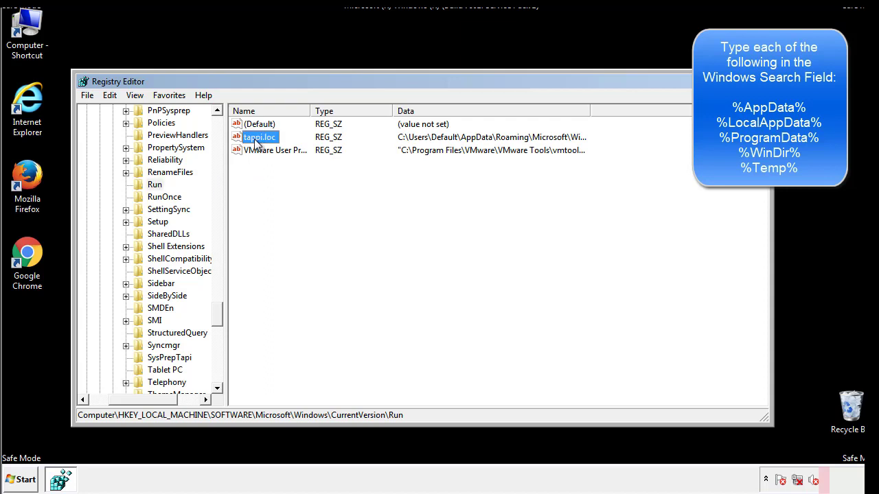
{"action": "right_click", "coordinate": [255, 140]}
{"action": "left_click", "coordinate": [275, 178]}
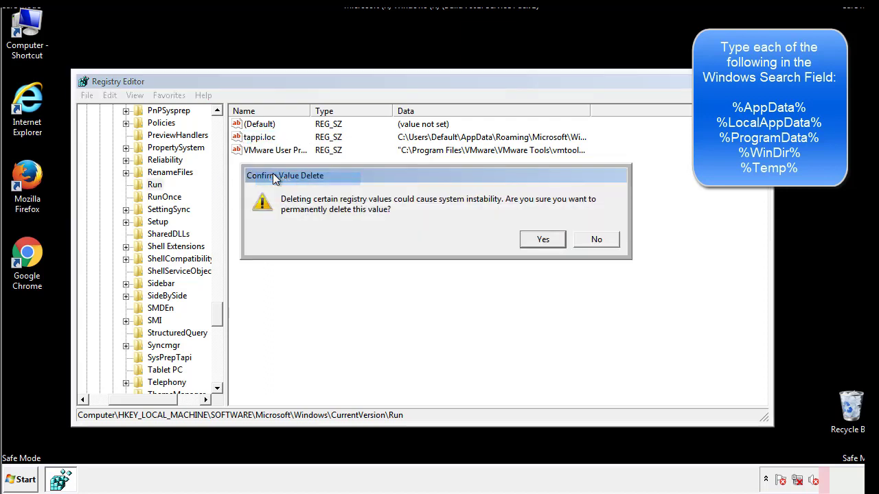
{"action": "left_click", "coordinate": [535, 241]}
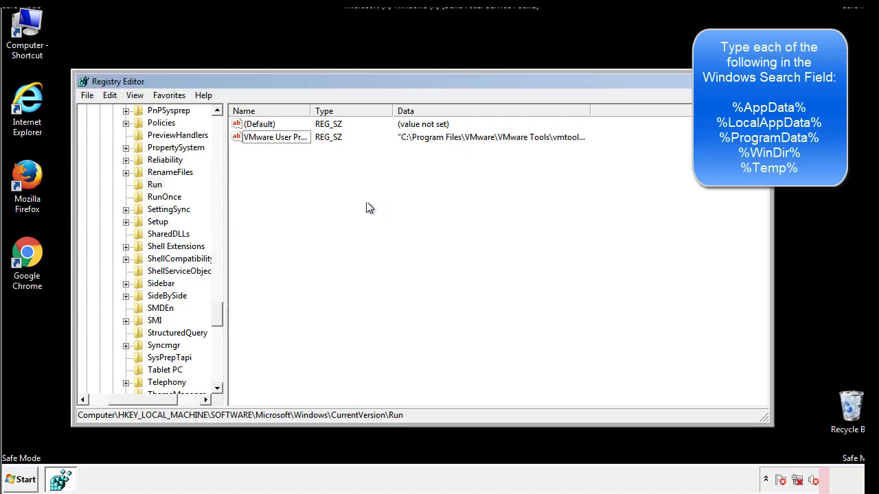
{"action": "left_click_drag", "start_coordinate": [218, 309], "coordinate": [217, 374]}
{"action": "left_click_drag", "start_coordinate": [169, 398], "coordinate": [110, 407]}
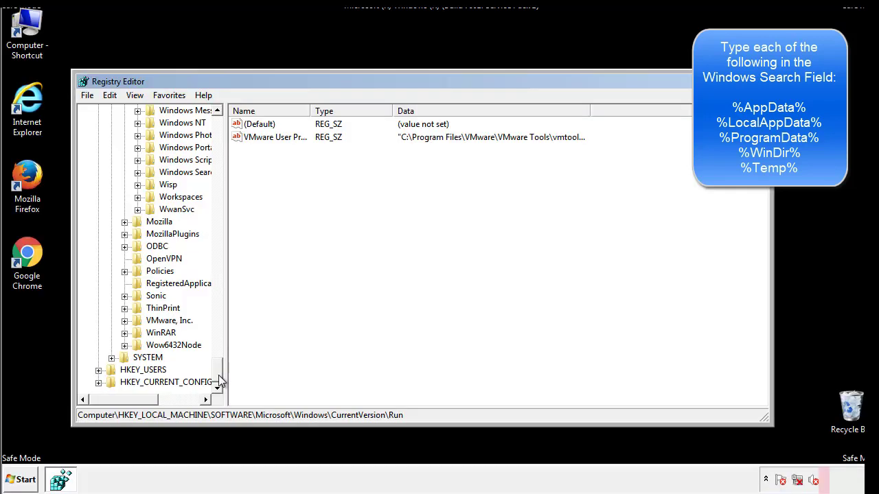
{"action": "left_click_drag", "start_coordinate": [217, 375], "coordinate": [224, 130]}
- Collapse HKEY_LOCAL_MACHINE and expand HKEY_CURRENT_USER down through Software and Microsoft
{"action": "left_click", "coordinate": [99, 147]}
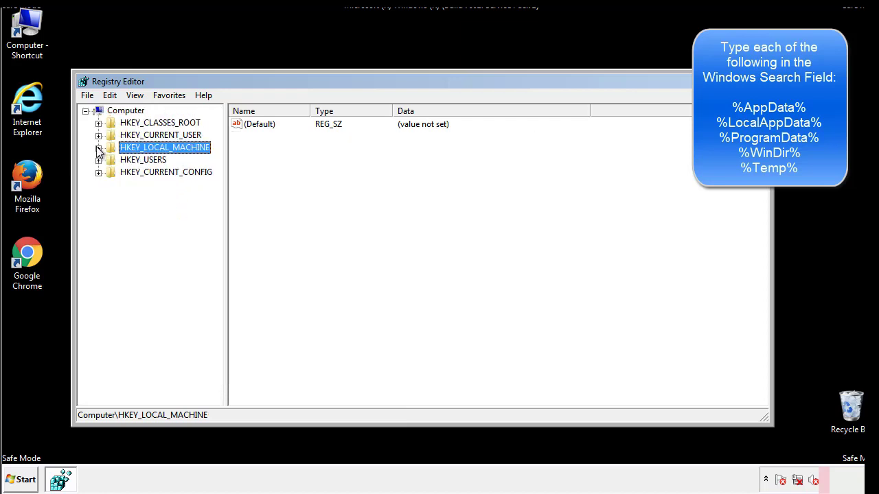
{"action": "left_click", "coordinate": [99, 136]}
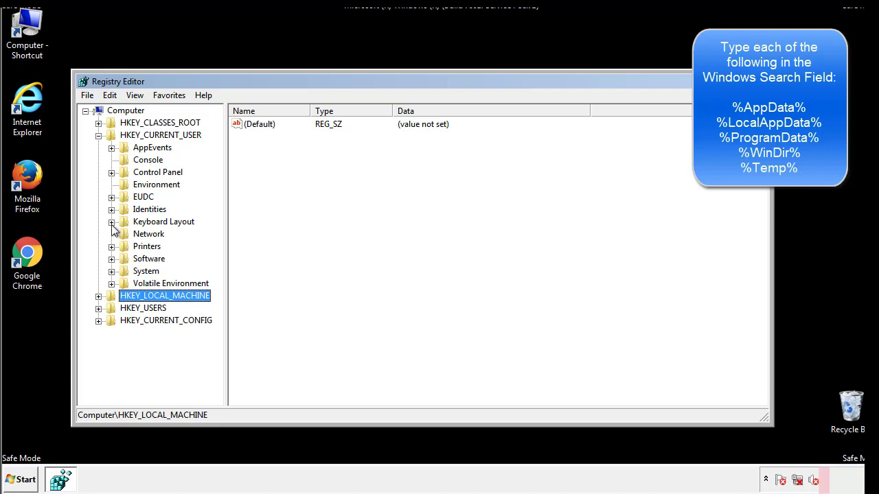
{"action": "left_click", "coordinate": [111, 260]}
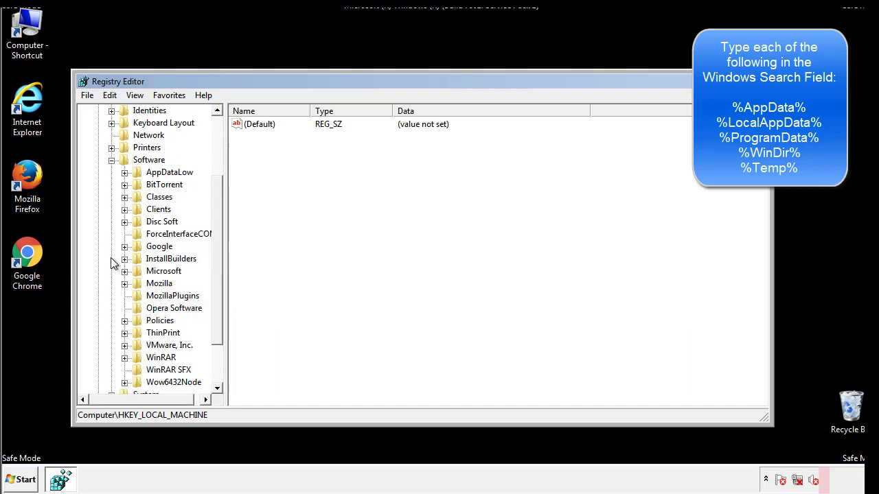
{"action": "left_click_drag", "start_coordinate": [216, 249], "coordinate": [216, 261]}
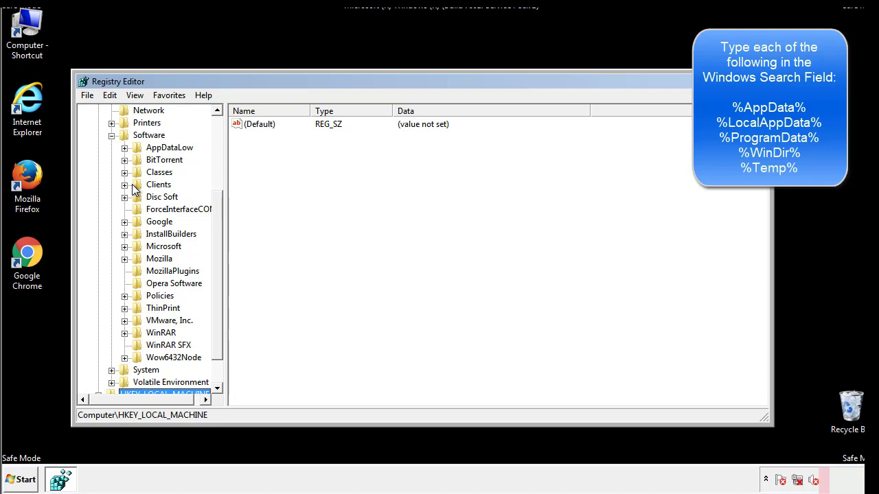
{"action": "left_click", "coordinate": [124, 247]}
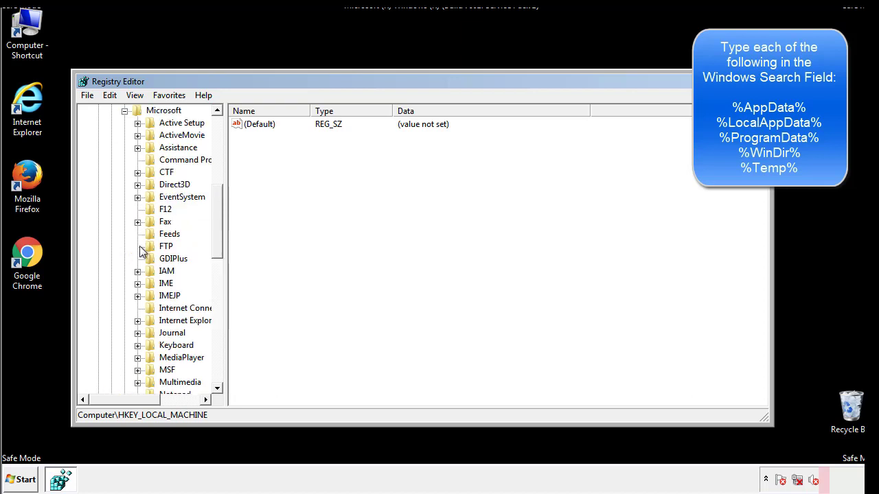
{"action": "left_click_drag", "start_coordinate": [215, 200], "coordinate": [216, 288]}
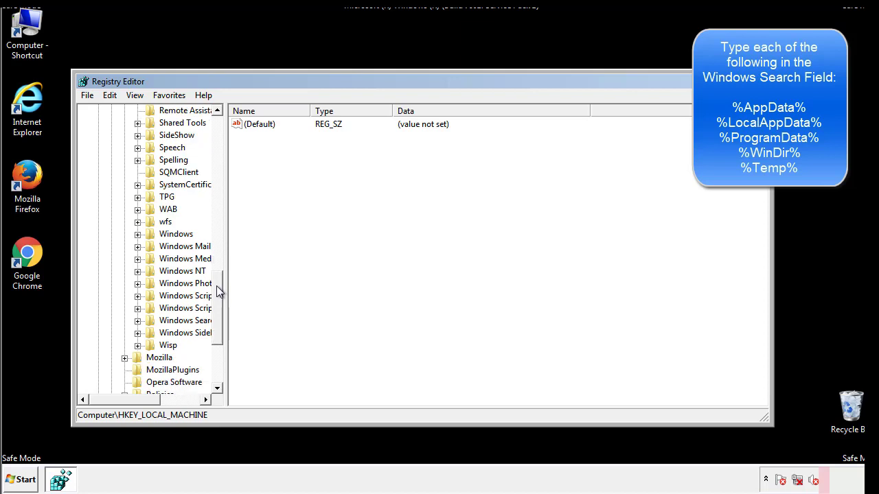
- Expand Windows\CurrentVersion and view the Run key, holding only (Default) and a DAEMON Tools entry
{"action": "left_click", "coordinate": [138, 235]}
{"action": "left_click", "coordinate": [151, 247]}
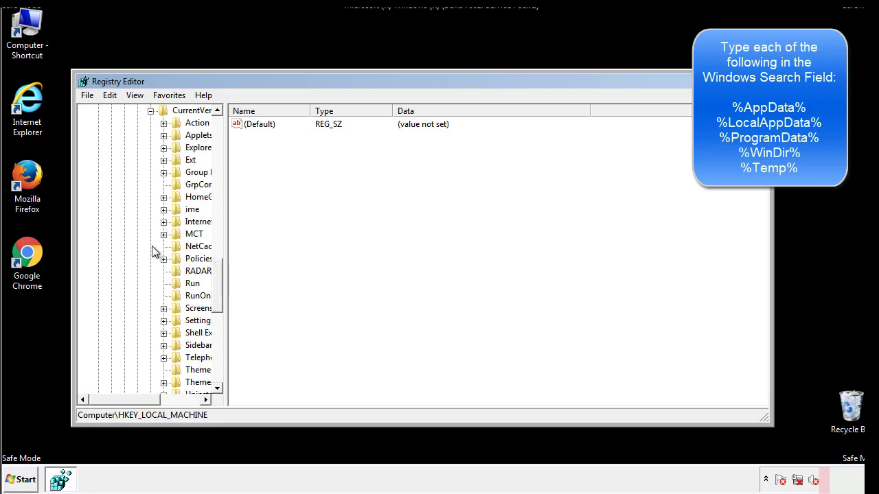
{"action": "left_click_drag", "start_coordinate": [134, 404], "coordinate": [154, 400]}
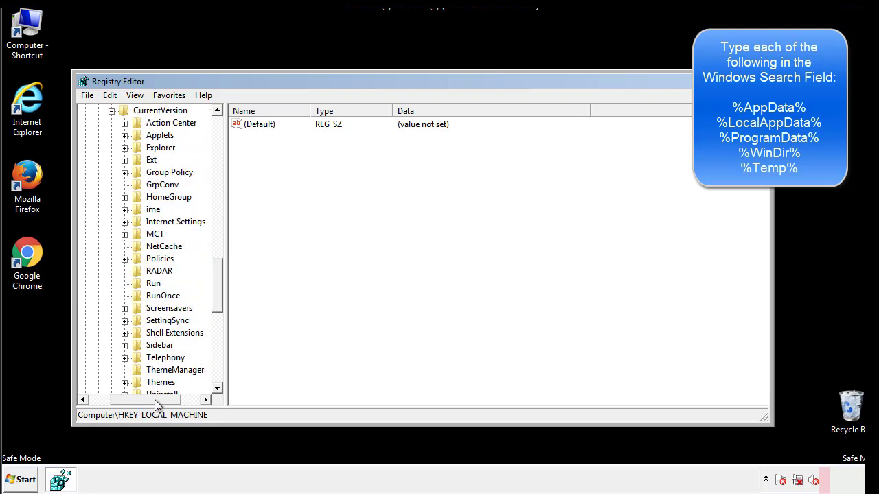
{"action": "left_click", "coordinate": [152, 283]}
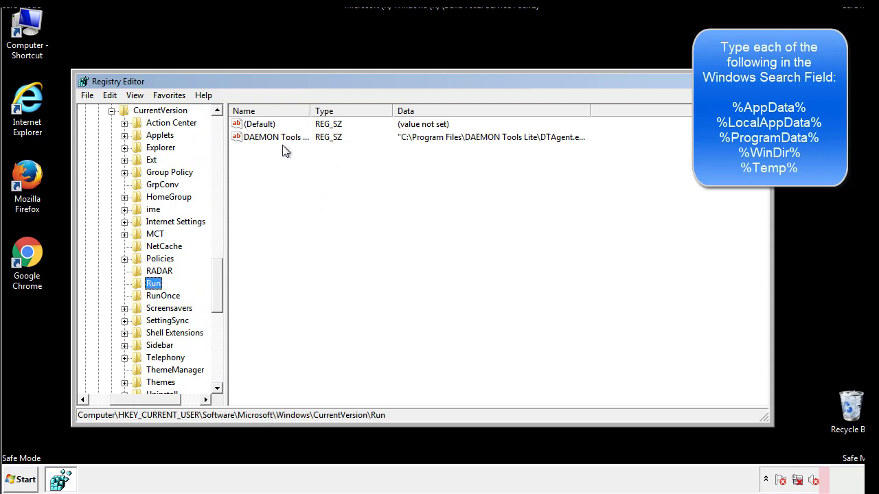
{"action": "left_click", "coordinate": [374, 159]}
{"action": "left_click_drag", "start_coordinate": [146, 397], "coordinate": [124, 399]}
{"action": "left_click_drag", "start_coordinate": [222, 298], "coordinate": [217, 287]}
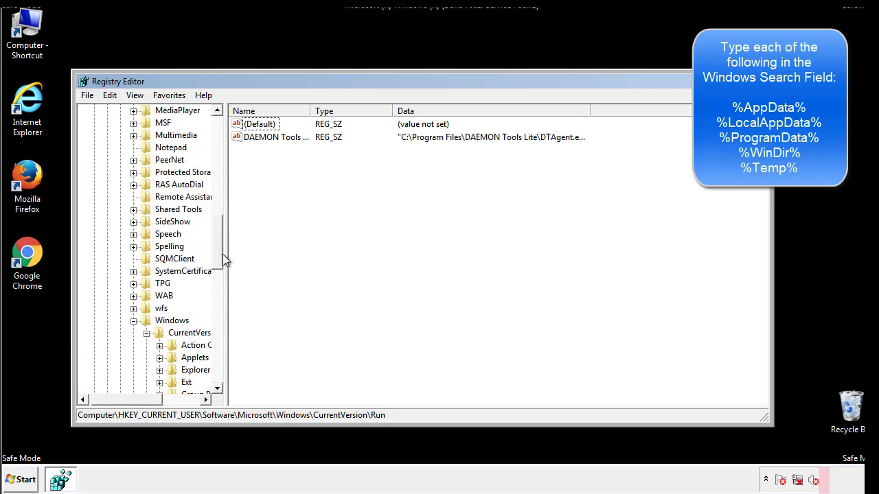
- Search the registry for %temp% to reach the Temporary Files key
{"action": "left_click", "coordinate": [134, 322]}
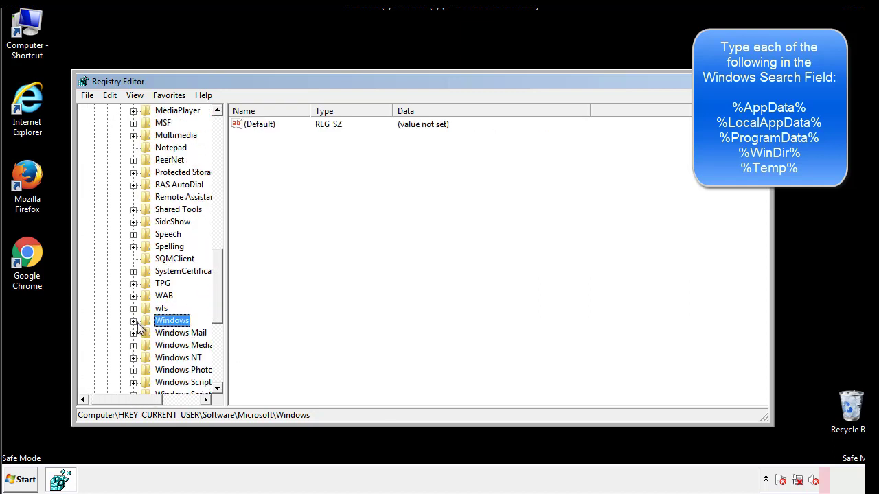
{"action": "left_click_drag", "start_coordinate": [220, 305], "coordinate": [221, 175]}
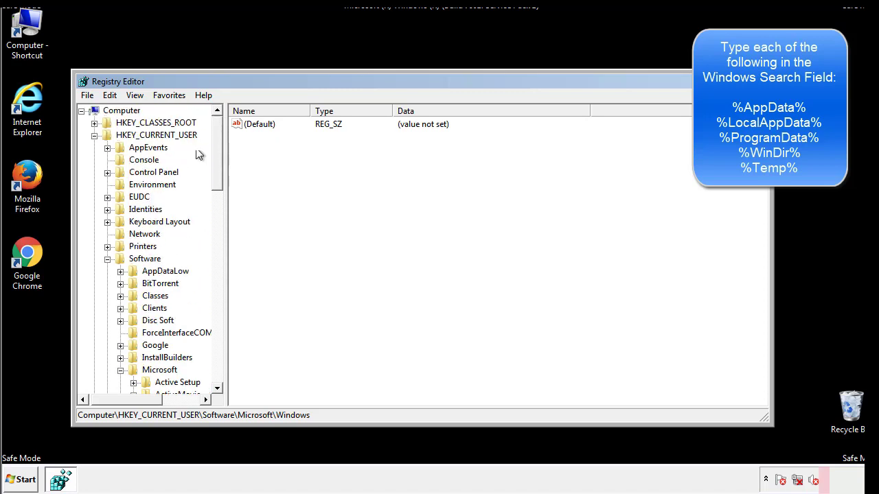
{"action": "left_click", "coordinate": [111, 95]}
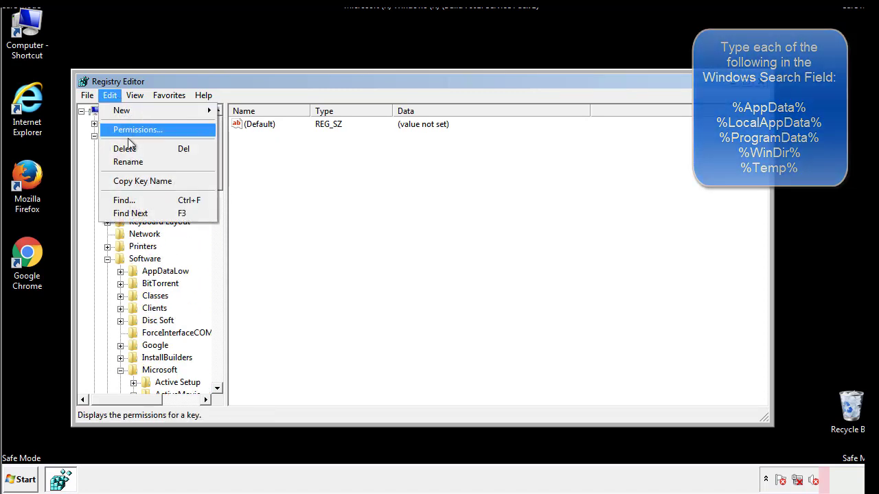
{"action": "left_click", "coordinate": [124, 199]}
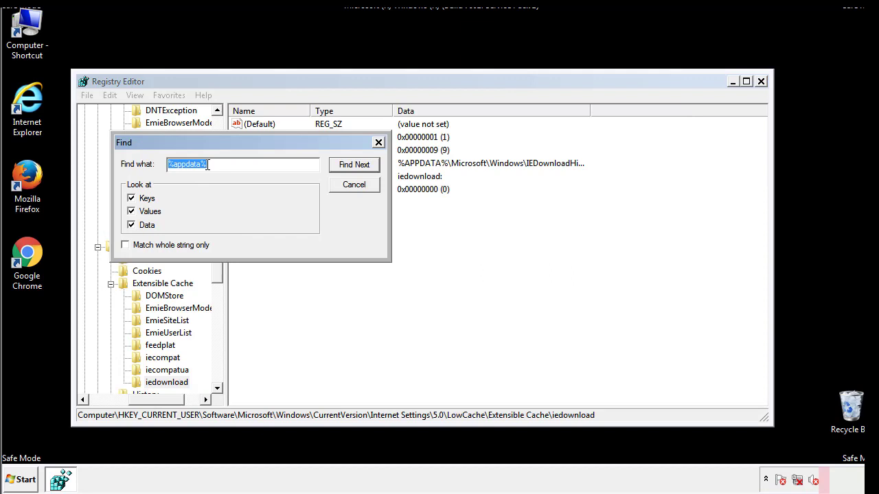
{"action": "type", "text": "%temp%"}
{"action": "key", "text": "Return"}
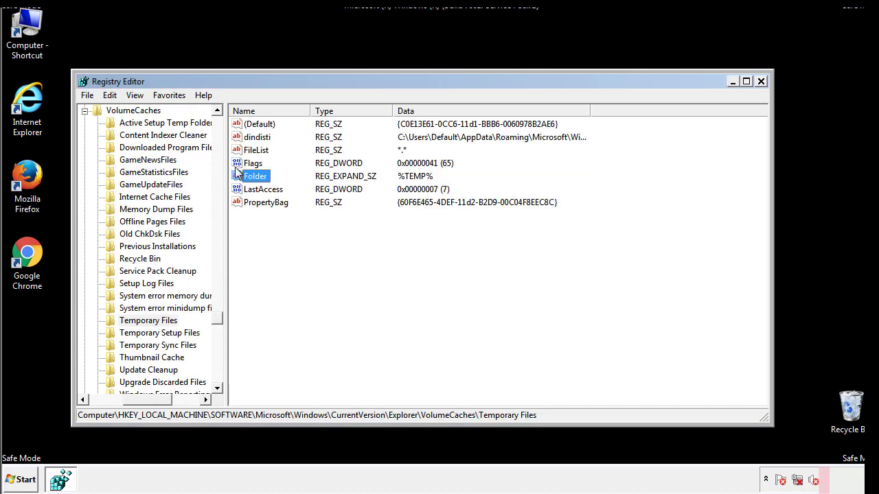
- Delete all values in the Temporary Files key, leaving only (Default)
{"action": "left_click", "coordinate": [359, 240]}
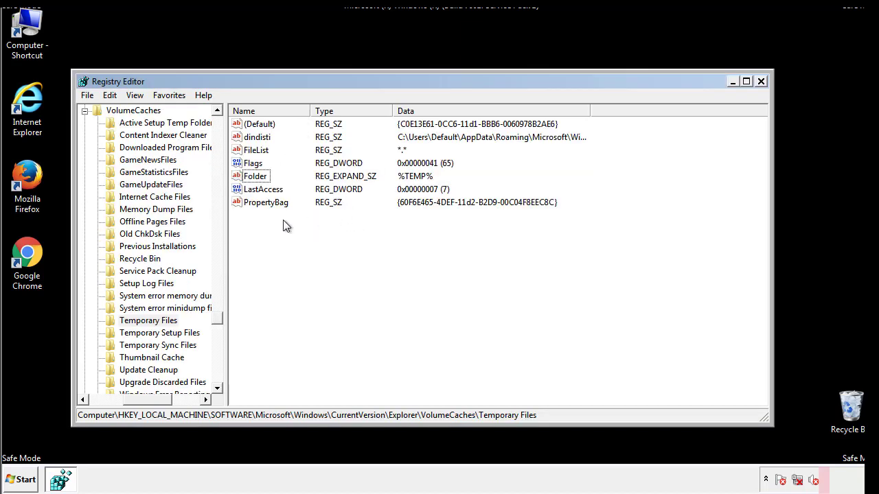
{"action": "left_click_drag", "start_coordinate": [282, 220], "coordinate": [248, 124]}
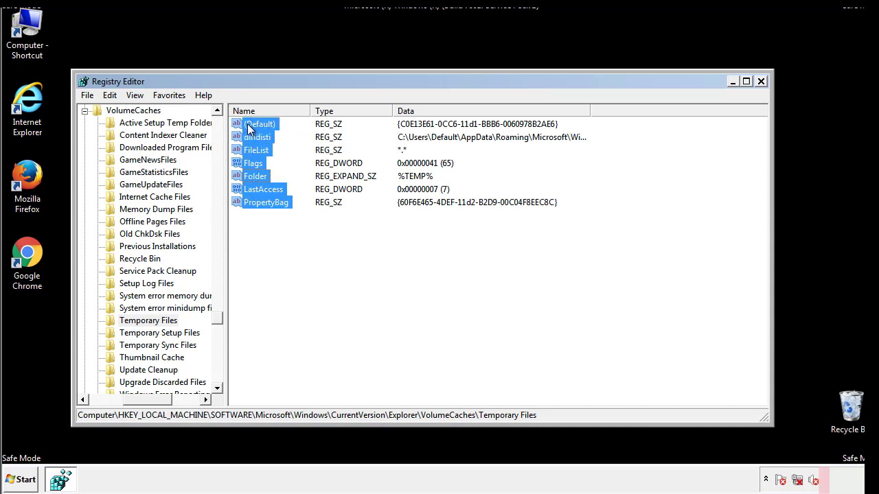
{"action": "right_click", "coordinate": [248, 124]}
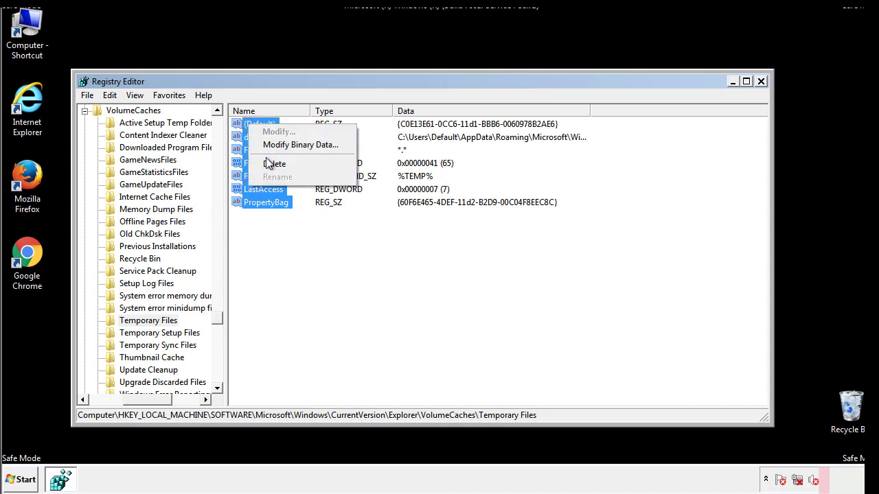
{"action": "left_click", "coordinate": [267, 163]}
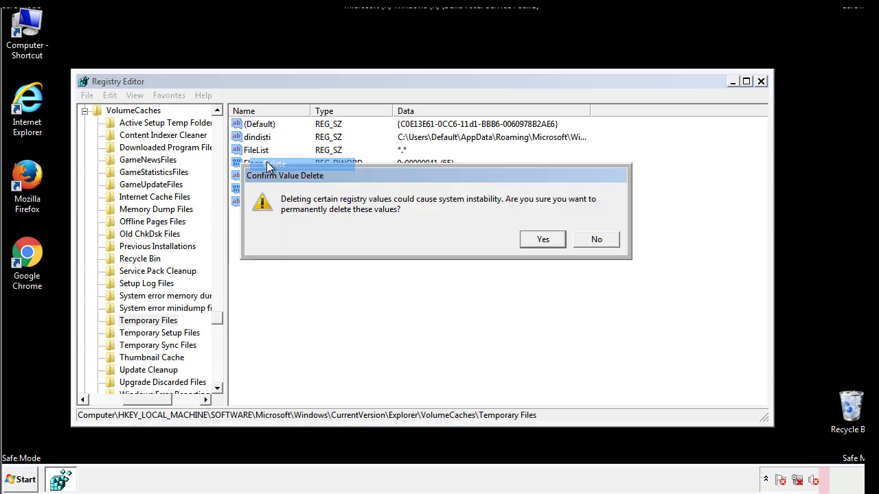
{"action": "left_click", "coordinate": [548, 239]}
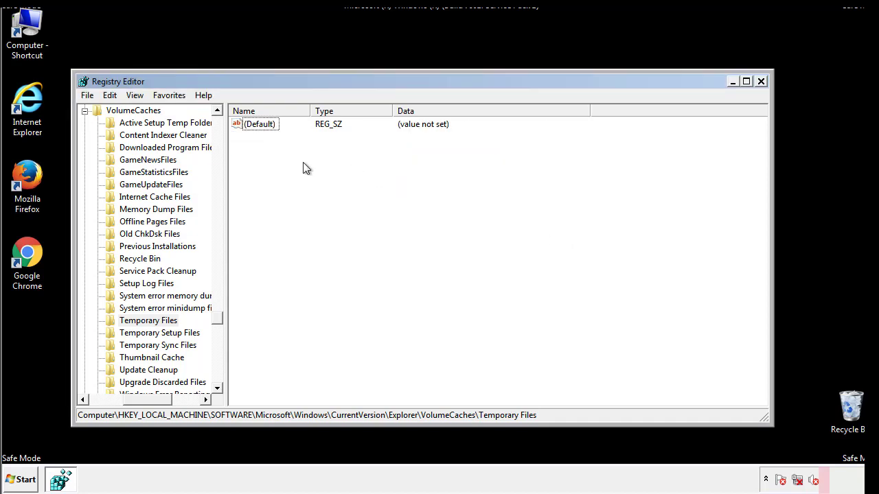
- Close Registry Editor and launch msconfig from the Start menu search
{"action": "left_click", "coordinate": [762, 82]}
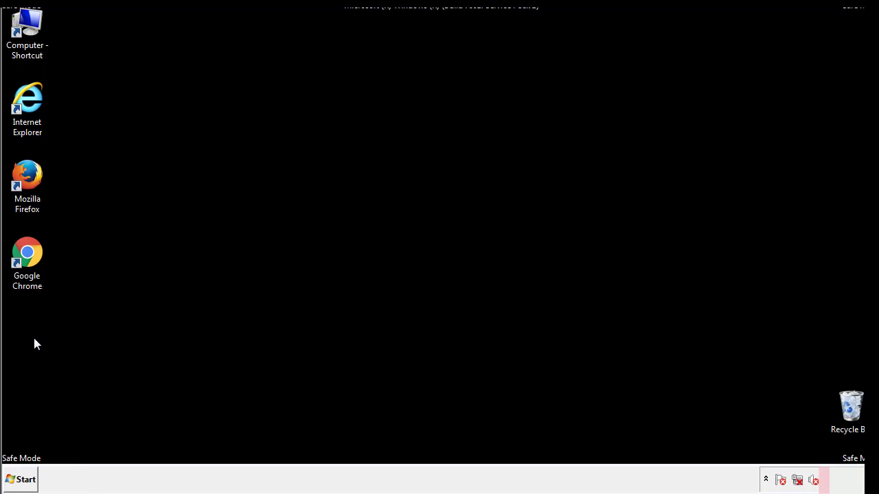
{"action": "left_click", "coordinate": [16, 482]}
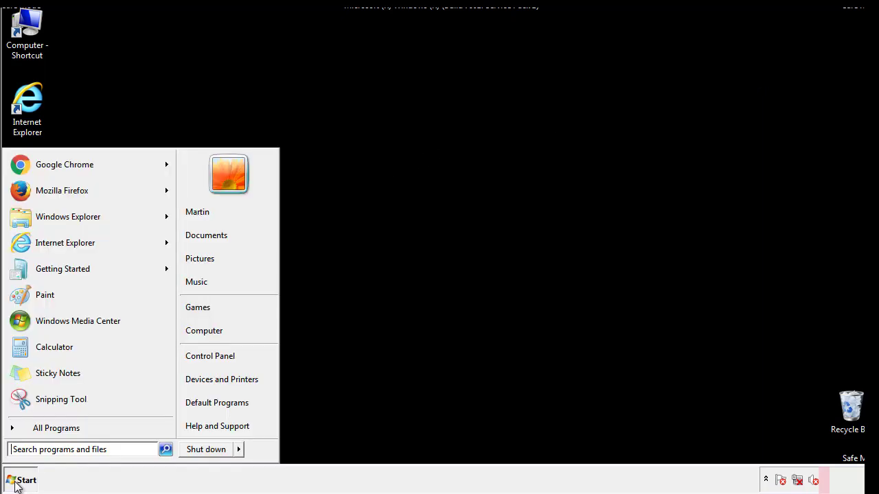
{"action": "left_click", "coordinate": [47, 449]}
{"action": "type", "text": "mscon"}
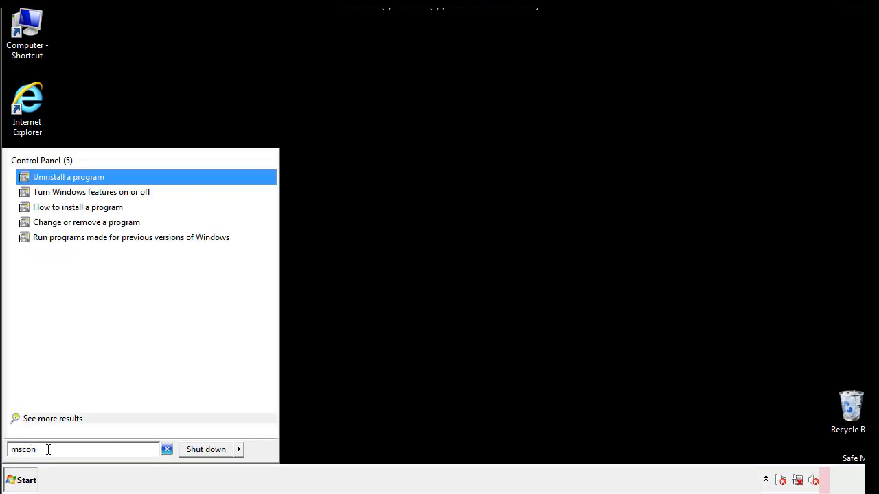
{"action": "type", "text": "fig"}
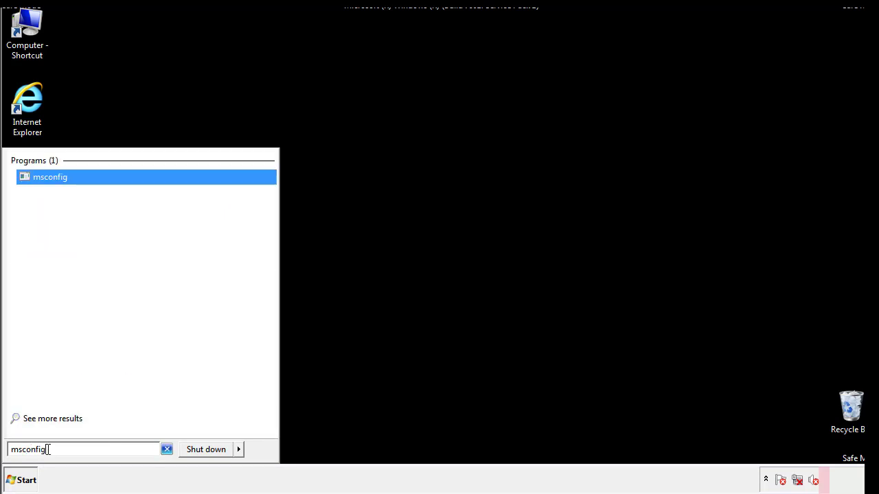
{"action": "key", "text": "Return"}
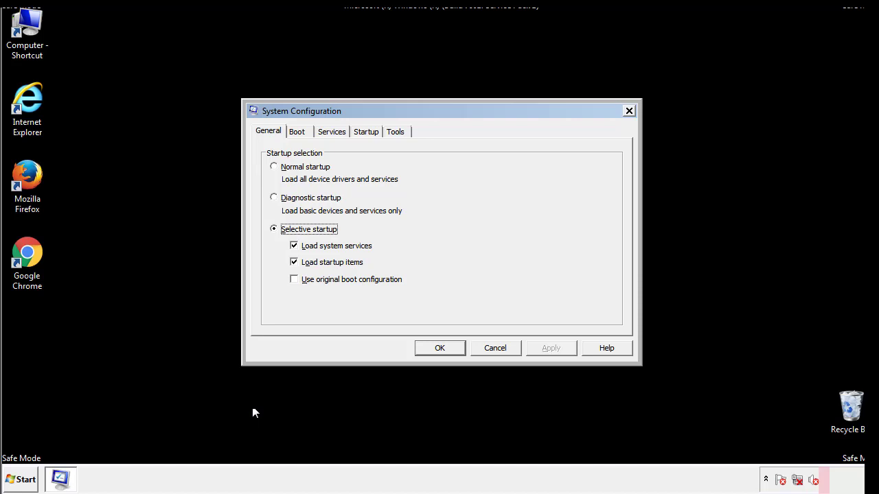
- Uncheck Safe boot on the Boot tab, apply it, and restart now
{"action": "left_click", "coordinate": [296, 131]}
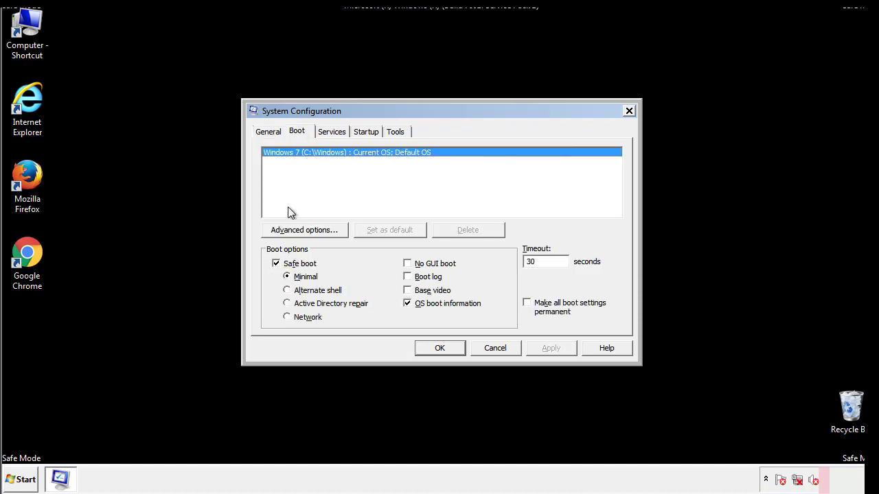
{"action": "left_click", "coordinate": [278, 265]}
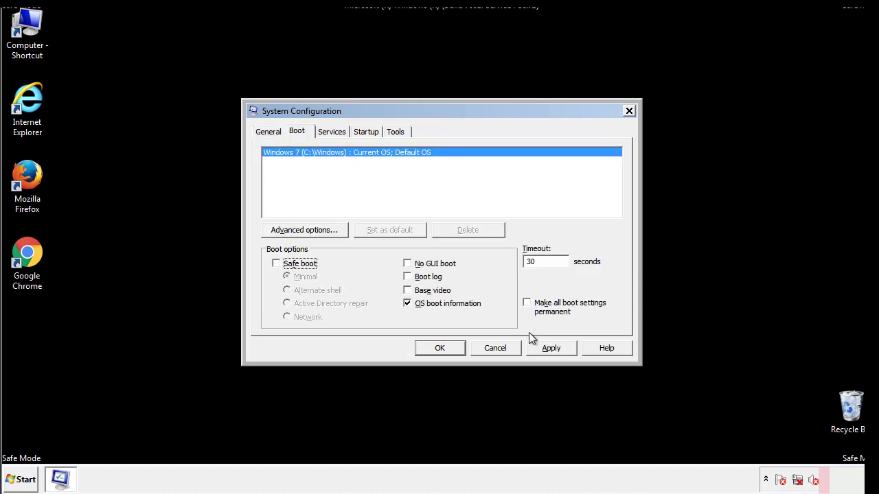
{"action": "left_click", "coordinate": [553, 348]}
{"action": "left_click", "coordinate": [438, 351]}
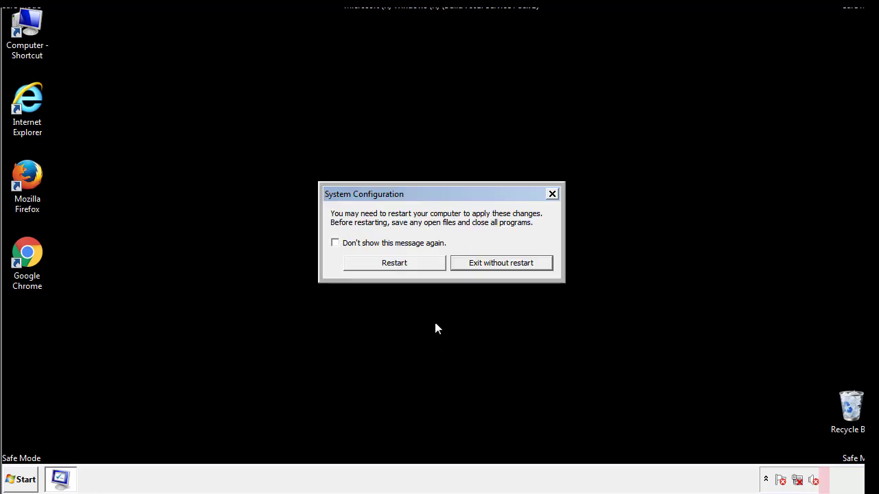
{"action": "left_click", "coordinate": [406, 266]}
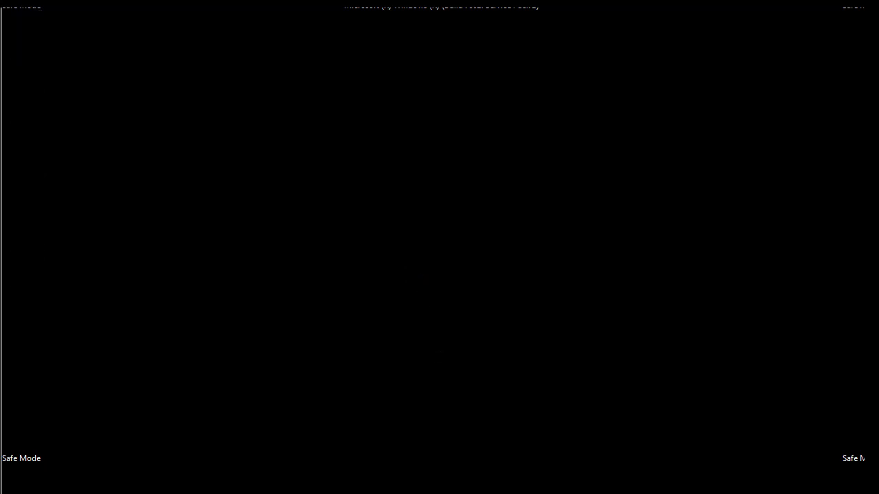